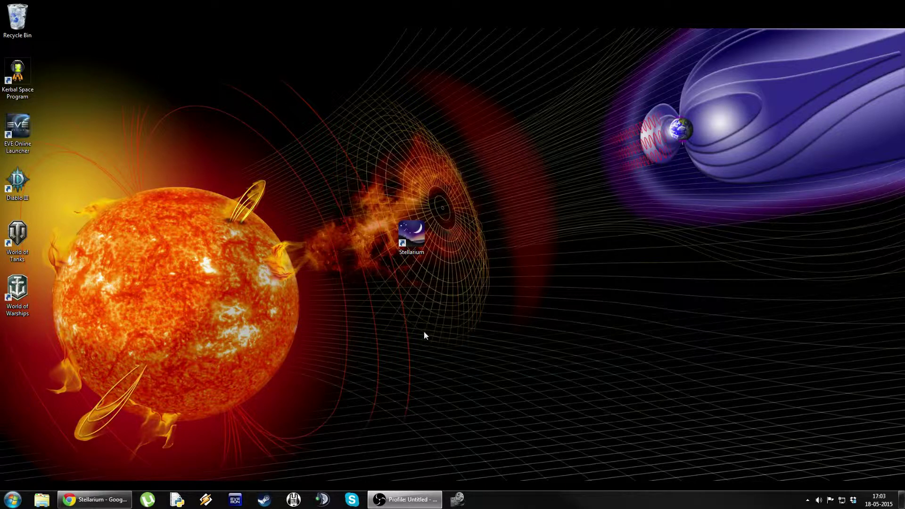
# - Launch Stellarium and turn the daytime view from the southern horizon to the Sun in the west
pyautogui.doubleClick(406, 233)
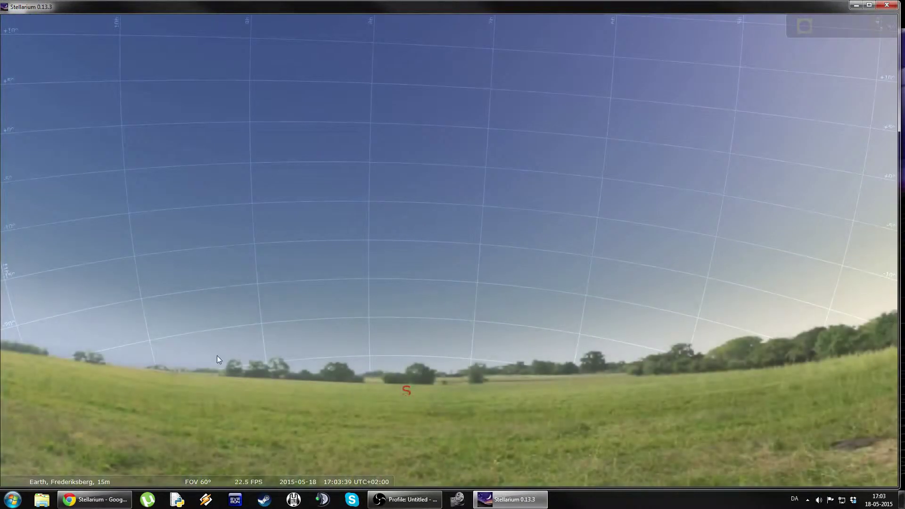
pyautogui.moveTo(341, 161); pyautogui.dragTo(345, 190)
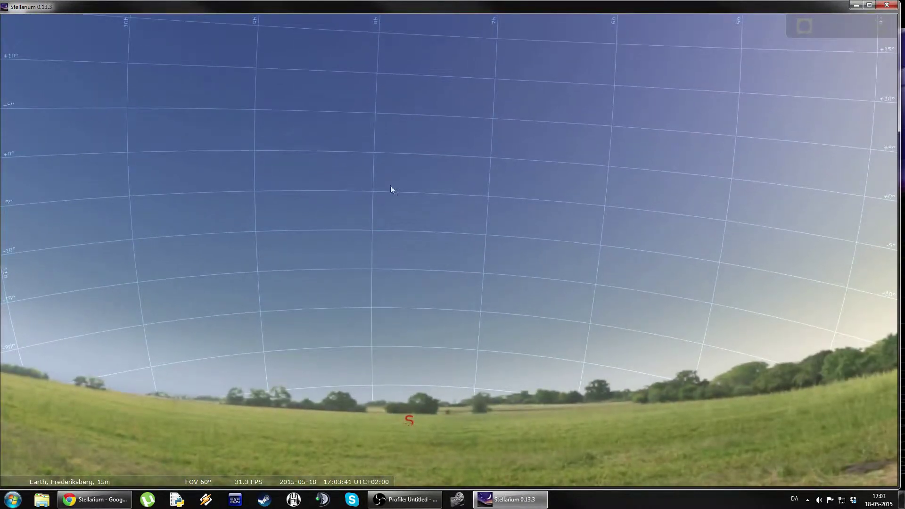
pyautogui.moveTo(560, 167); pyautogui.dragTo(499, 168)
pyautogui.moveTo(662, 230); pyautogui.dragTo(594, 212)
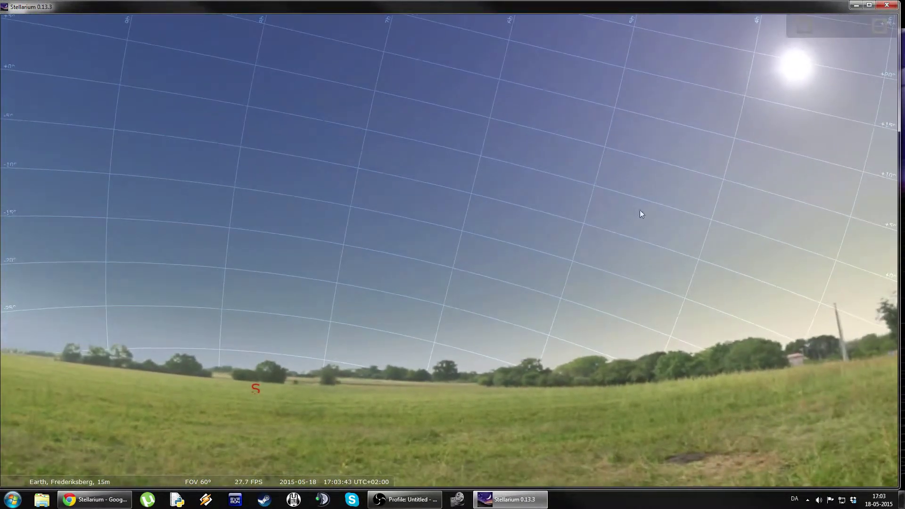
pyautogui.moveTo(732, 215); pyautogui.dragTo(649, 215)
pyautogui.moveTo(755, 216); pyautogui.dragTo(678, 212)
pyautogui.moveTo(712, 169); pyautogui.dragTo(637, 183)
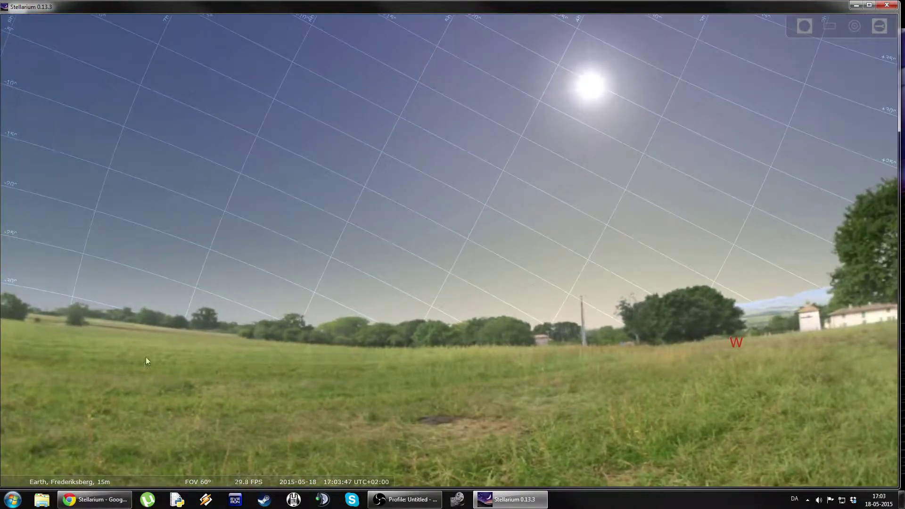
# - Switch to Chrome to look over the download options on the Stellarium website, and return to Stellarium
pyautogui.click(99, 501)
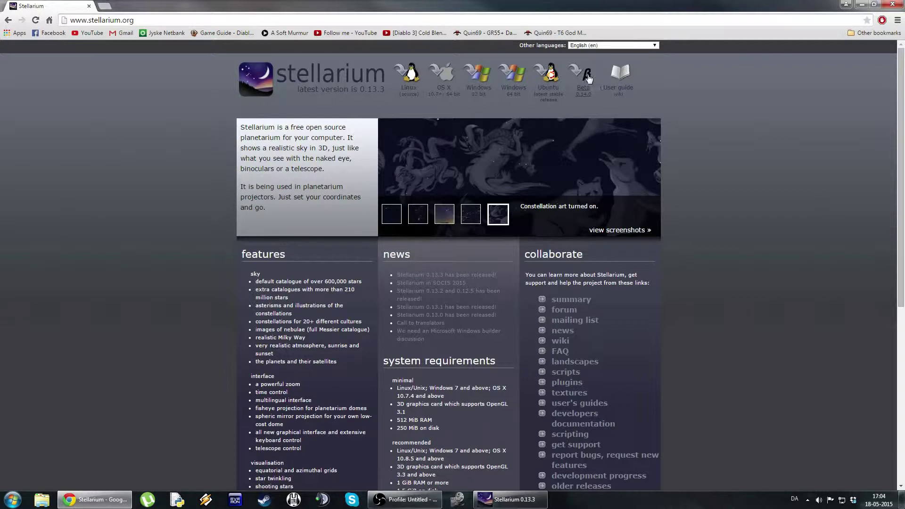
pyautogui.click(862, 5)
# - Find Copenhagen in the location list and set the observing site to Copenhagen University Observatory, Denmark
pyautogui.moveTo(422, 103); pyautogui.dragTo(436, 167)
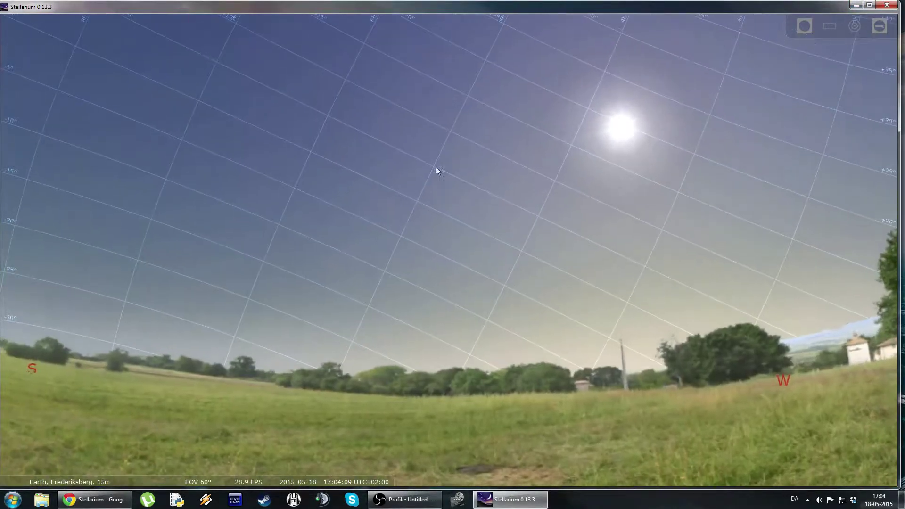
pyautogui.moveTo(146, 194); pyautogui.dragTo(197, 202)
pyautogui.moveTo(99, 264); pyautogui.dragTo(246, 269)
pyautogui.moveTo(152, 236); pyautogui.dragTo(304, 240)
pyautogui.moveTo(301, 145); pyautogui.dragTo(335, 172)
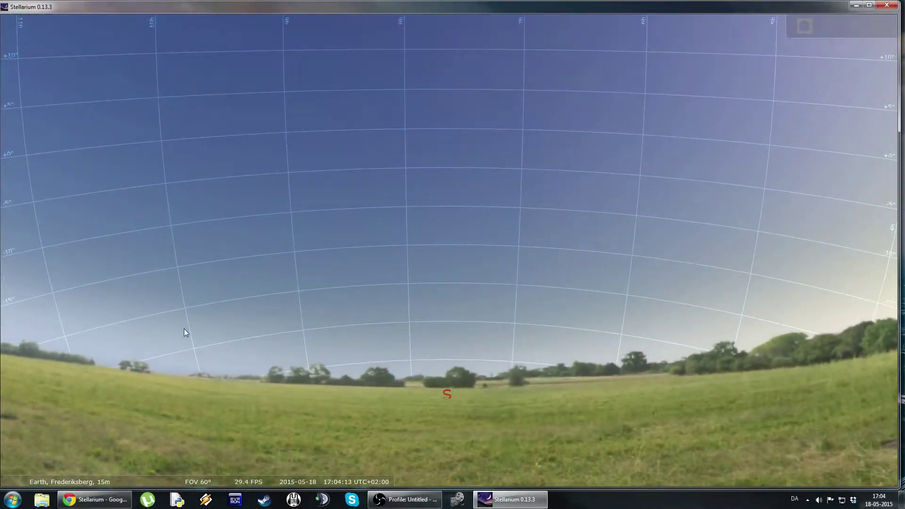
pyautogui.moveTo(19, 289)
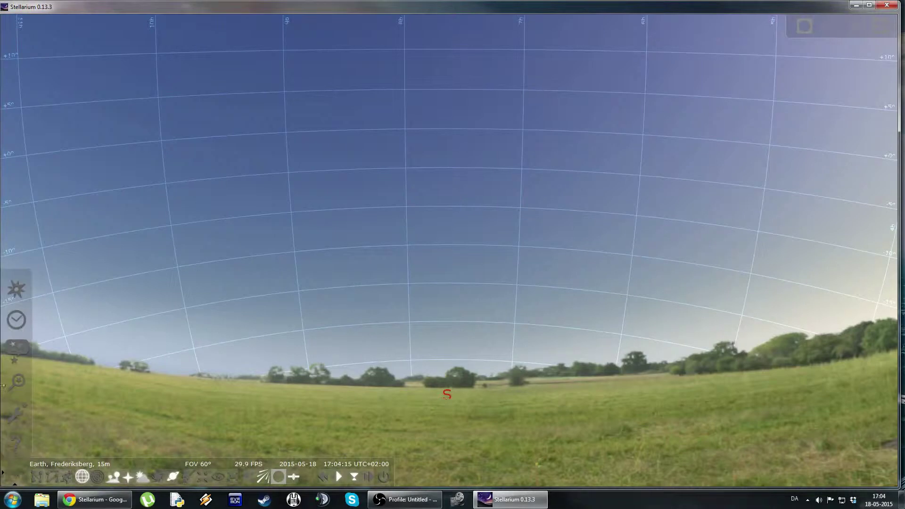
pyautogui.click(19, 288)
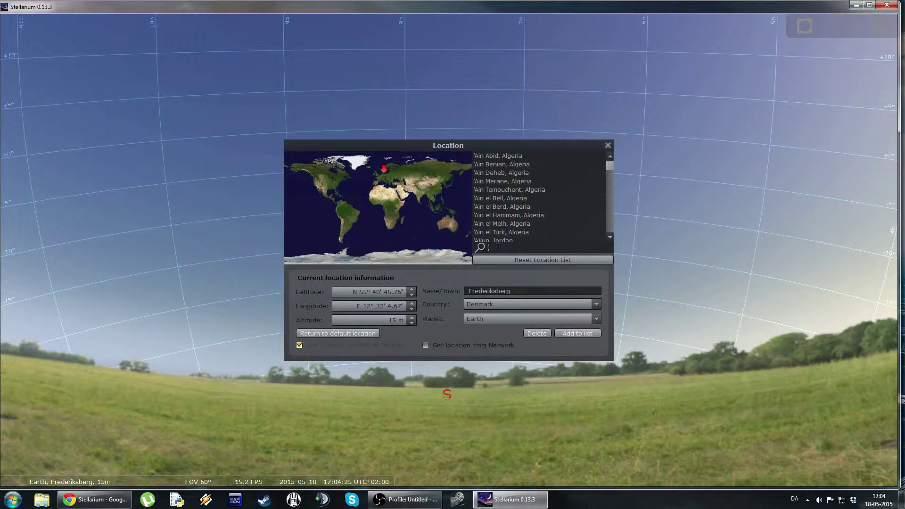
pyautogui.write('copen')
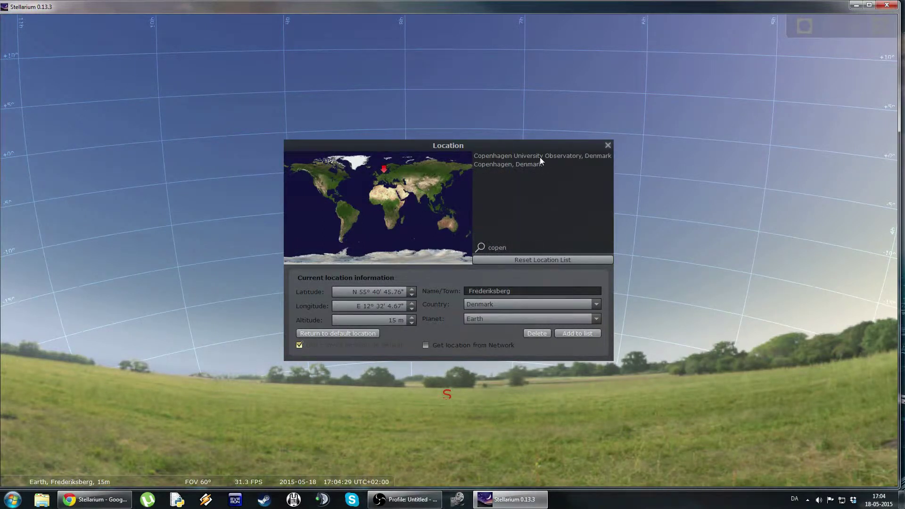
pyautogui.click(542, 157)
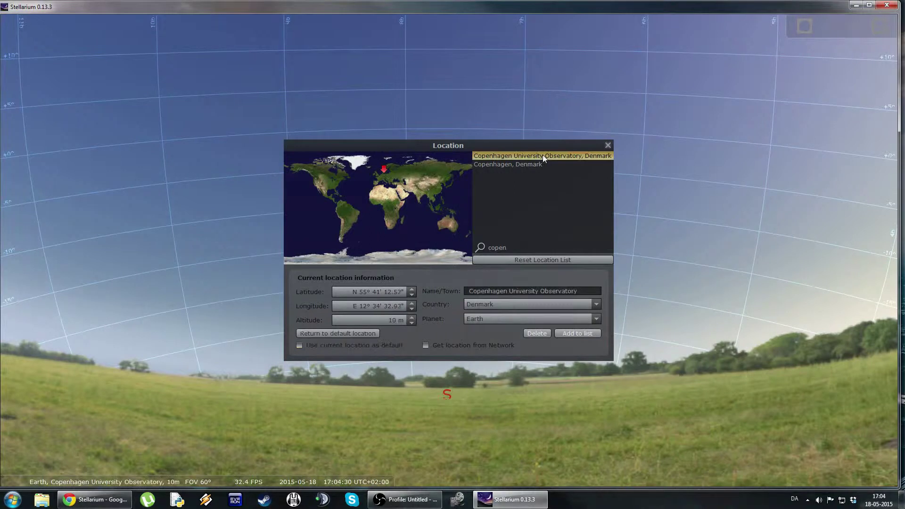
pyautogui.click(607, 146)
# - Fast-forward the simulated time to about 23:05 on 2015-05-18 and restore the normal time rate
pyautogui.moveTo(40, 466)
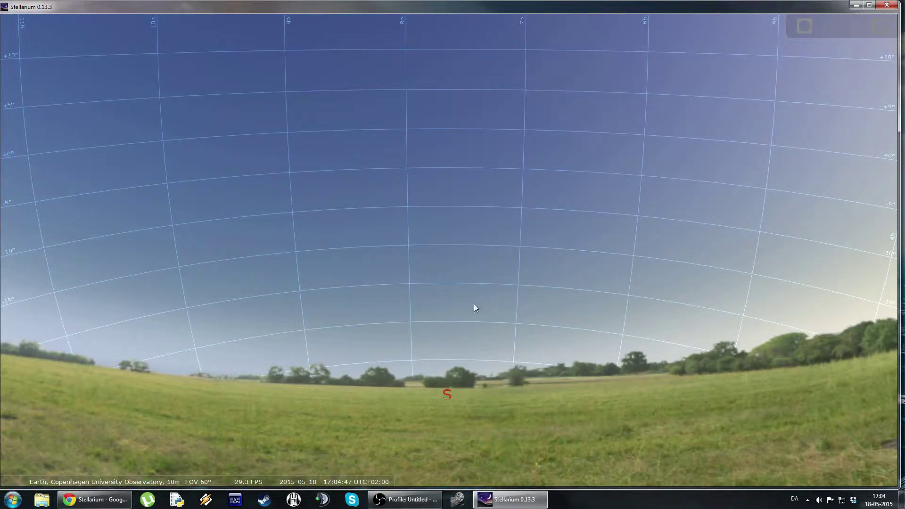
pyautogui.moveTo(528, 266); pyautogui.dragTo(452, 310)
pyautogui.moveTo(755, 176)
pyautogui.mouseDown()
pyautogui.moveTo(636, 224)
pyautogui.moveTo(503, 235)
pyautogui.mouseUp()
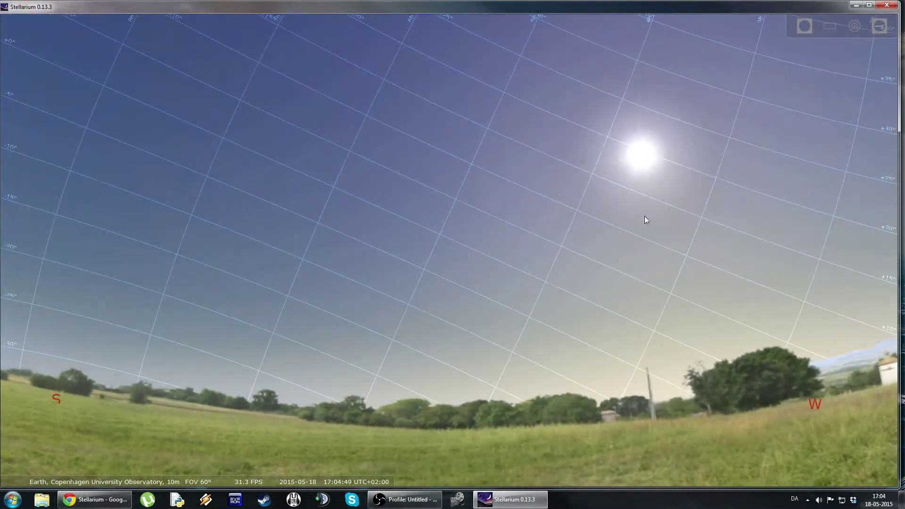
pyautogui.moveTo(422, 281); pyautogui.dragTo(651, 278)
pyautogui.moveTo(371, 205); pyautogui.dragTo(462, 210)
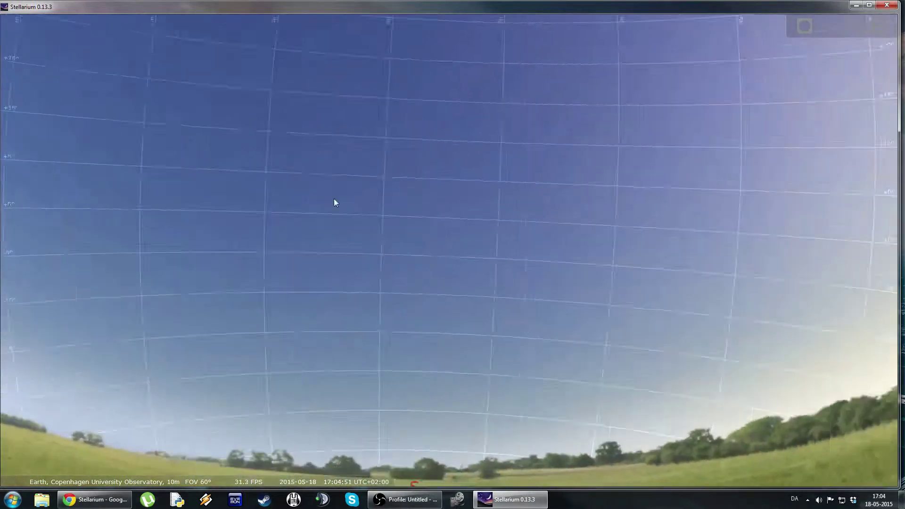
pyautogui.moveTo(653, 236); pyautogui.dragTo(511, 226)
pyautogui.press('Right')
pyautogui.moveTo(340, 482)
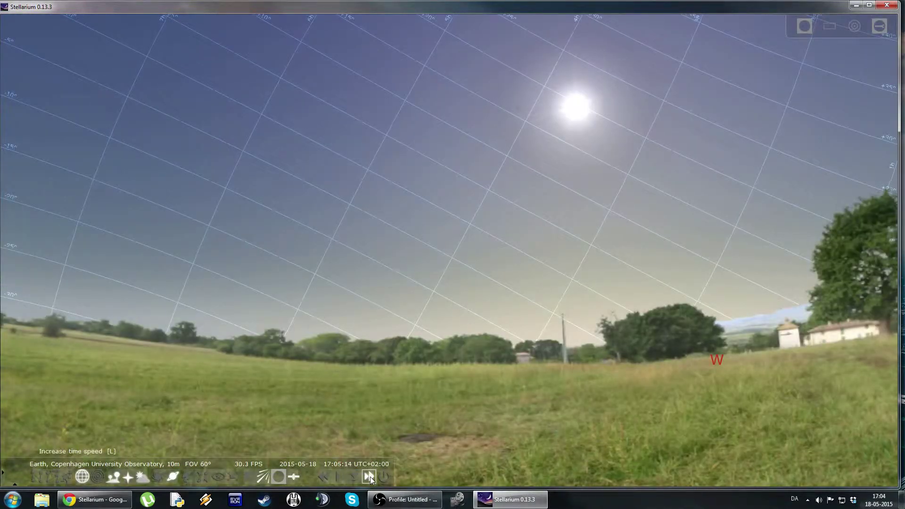
pyautogui.click(370, 477)
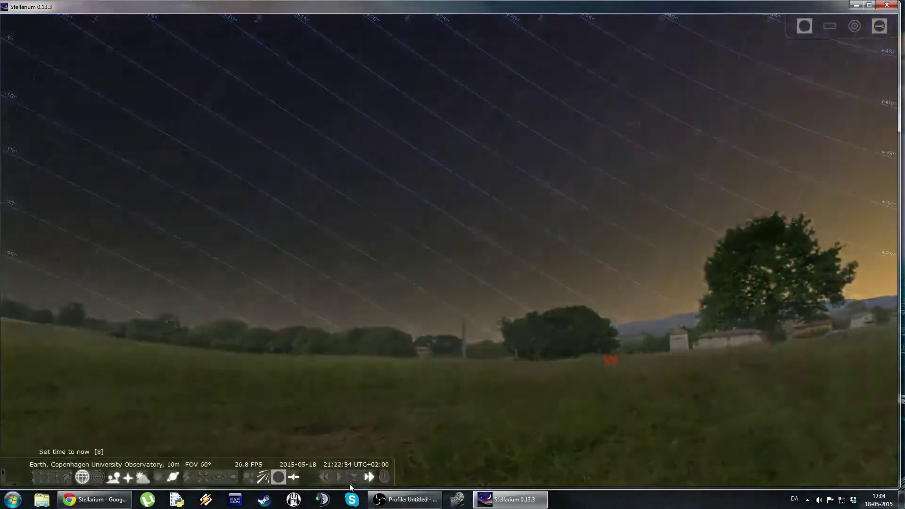
pyautogui.click(339, 476)
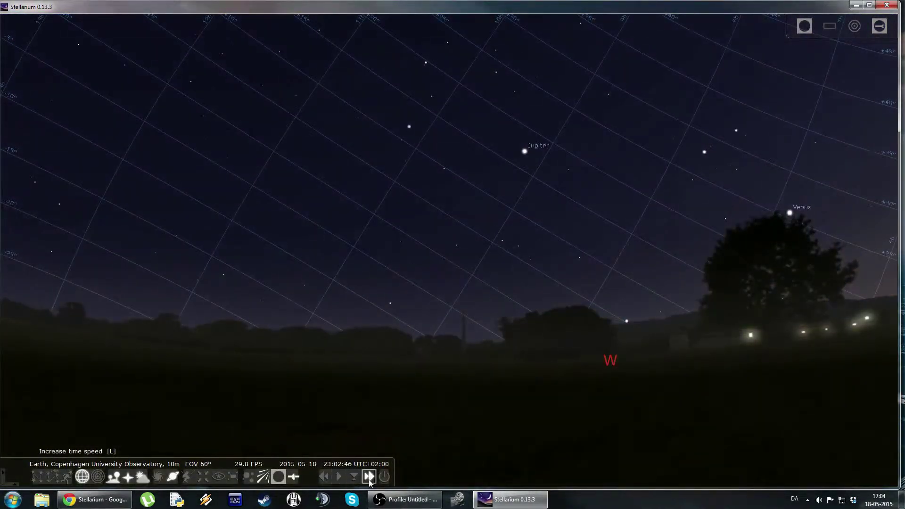
pyautogui.click(369, 480)
pyautogui.click(340, 476)
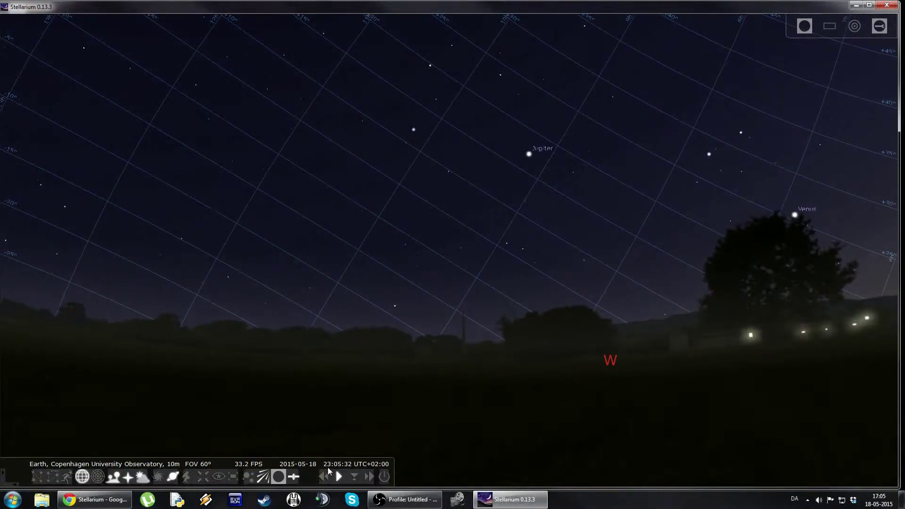
# - Look over the night sky from Venus and Jupiter in the west round to Saturn and Spica in the south
pyautogui.moveTo(698, 257); pyautogui.dragTo(438, 239)
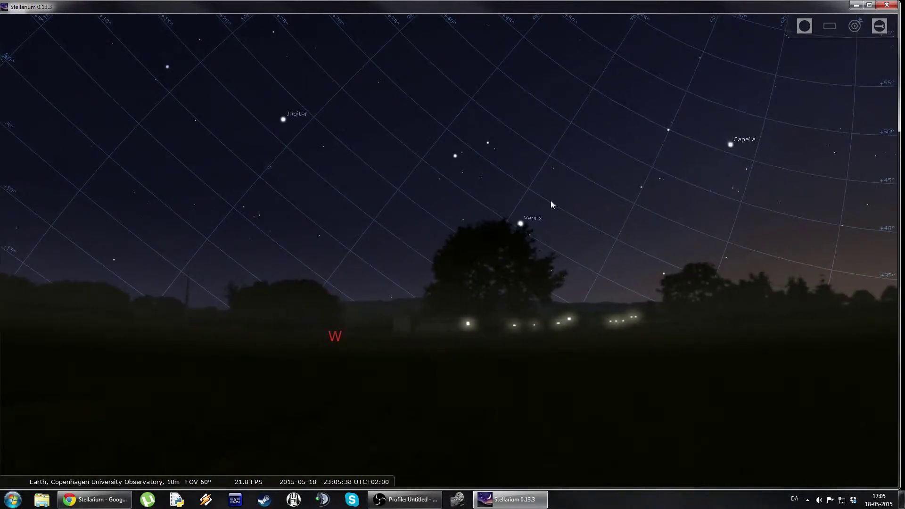
pyautogui.moveTo(235, 119); pyautogui.dragTo(402, 247)
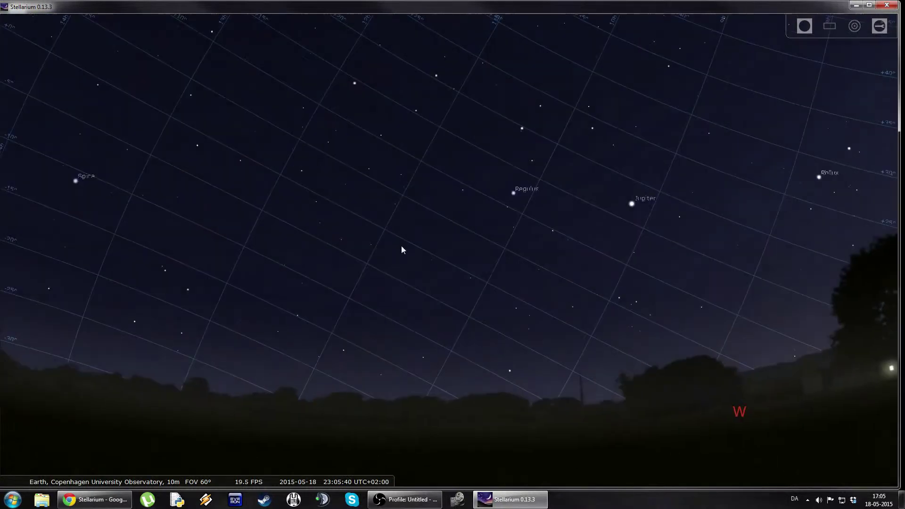
pyautogui.moveTo(71, 273); pyautogui.dragTo(403, 242)
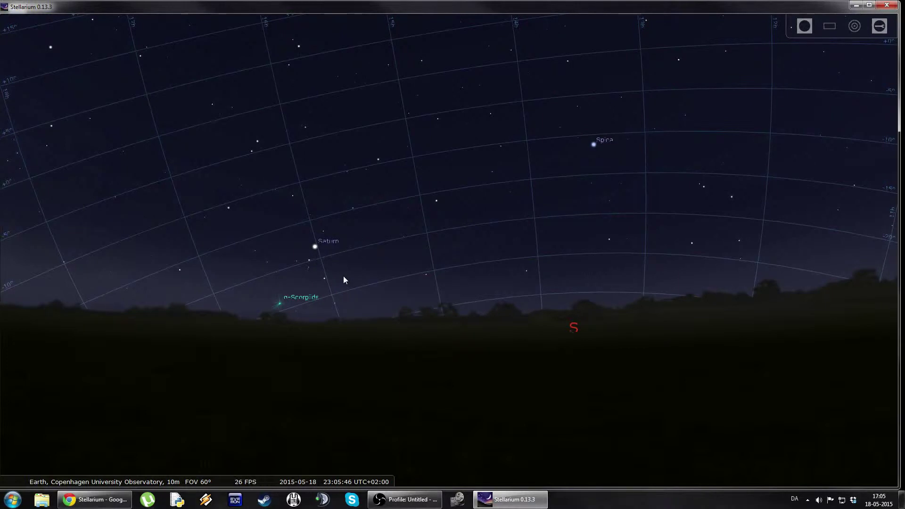
pyautogui.moveTo(362, 90); pyautogui.dragTo(389, 198)
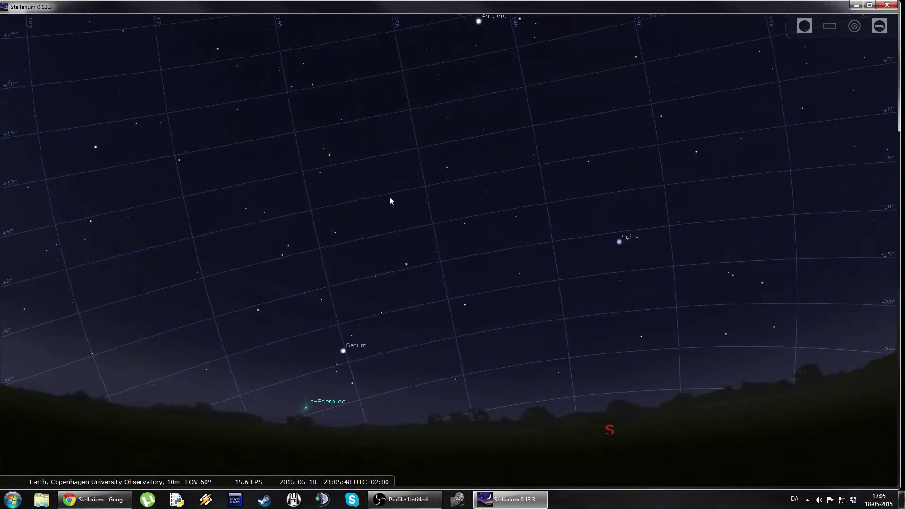
pyautogui.moveTo(559, 181); pyautogui.dragTo(386, 191)
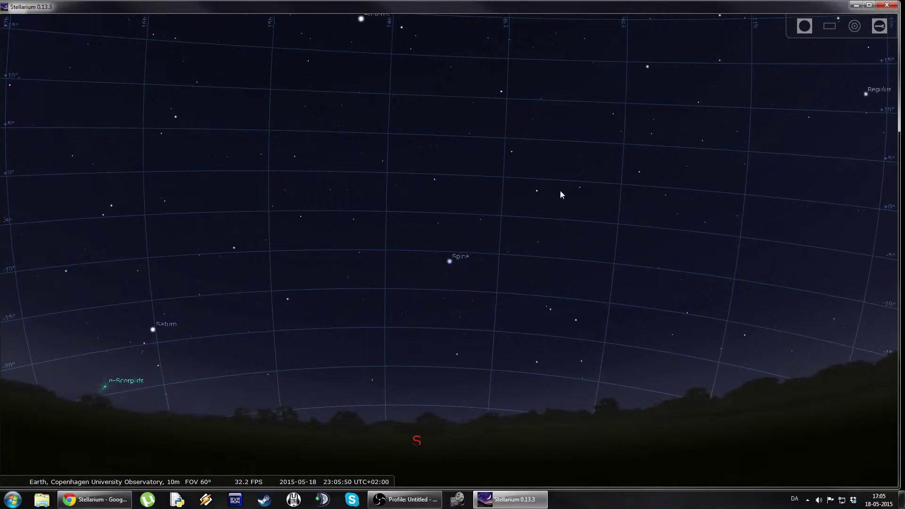
# - Examine the night sky from the south through the west to the northern horizon, past Jupiter, Venus and Capella
pyautogui.moveTo(706, 170)
pyautogui.mouseDown()
pyautogui.moveTo(605, 223)
pyautogui.moveTo(429, 182)
pyautogui.mouseUp()
pyautogui.moveTo(669, 178); pyautogui.dragTo(525, 227)
pyautogui.moveTo(658, 202); pyautogui.dragTo(483, 236)
pyautogui.moveTo(678, 183); pyautogui.dragTo(535, 238)
pyautogui.moveTo(719, 137); pyautogui.dragTo(584, 204)
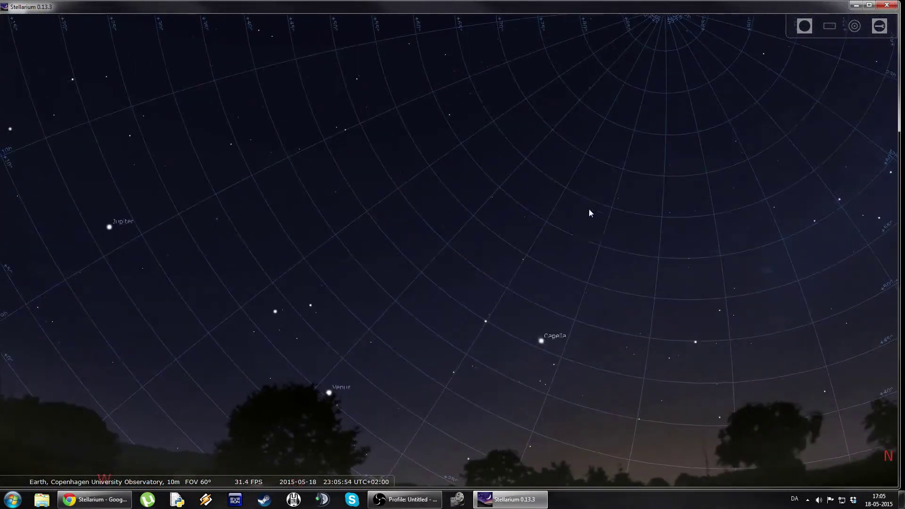
pyautogui.press('Right')
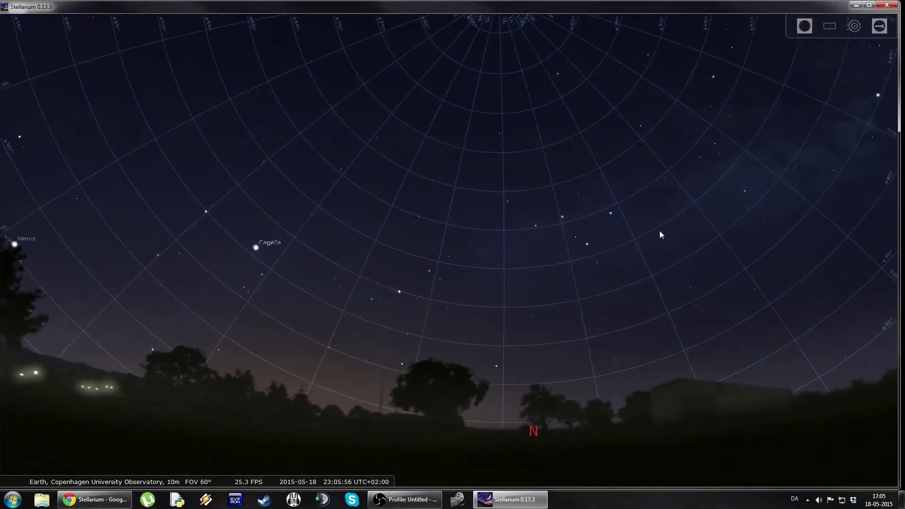
pyautogui.press('Right')
pyautogui.press('Up')
pyautogui.press('Left')
pyautogui.press('Down')
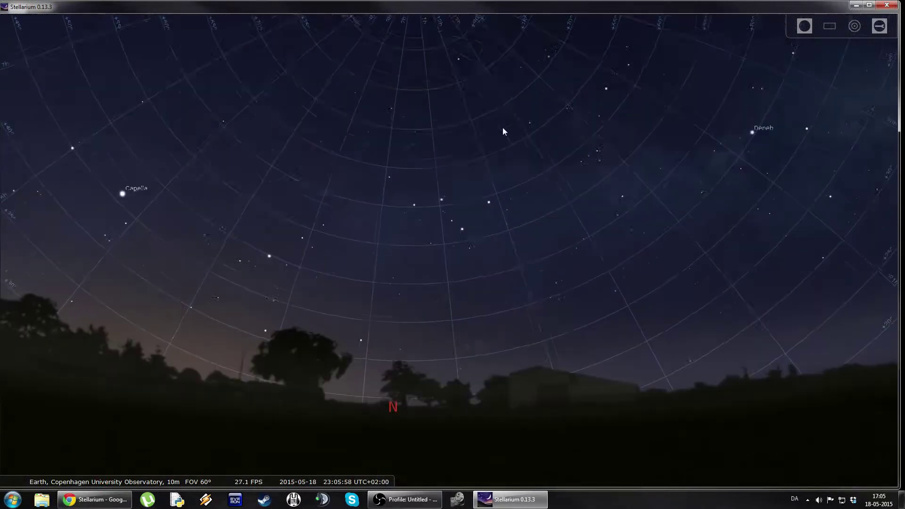
# - Replace the equatorial grid with the azimuthal grid on the sky view
pyautogui.moveTo(490, 165); pyautogui.dragTo(705, 116)
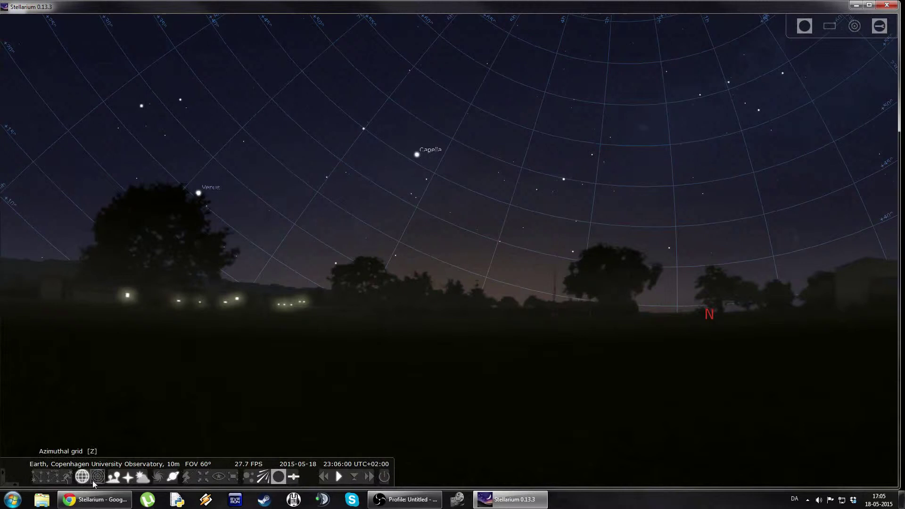
pyautogui.click(96, 480)
pyautogui.click(83, 478)
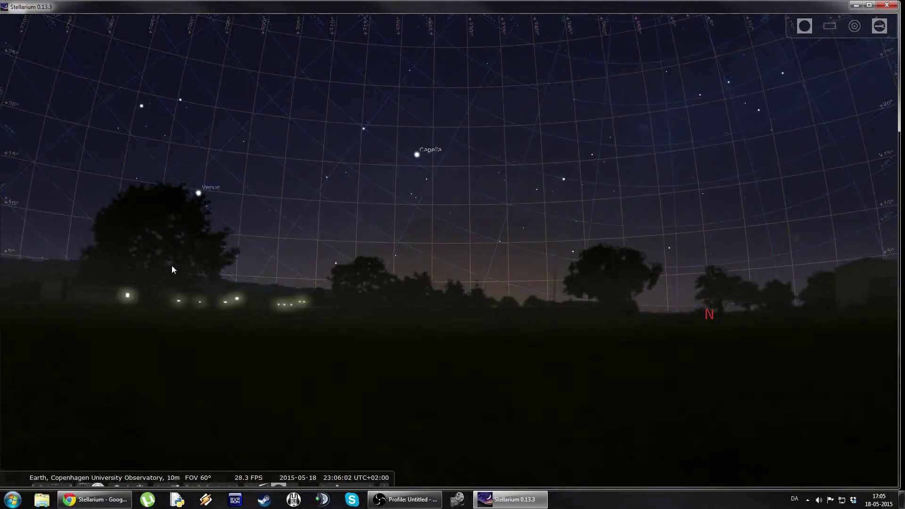
# - Examine the azimuthal grid from the zenith down to the southern and western horizons, around Saturn, Jupiter and Venus
pyautogui.moveTo(238, 207); pyautogui.dragTo(244, 278)
pyautogui.press('Up')
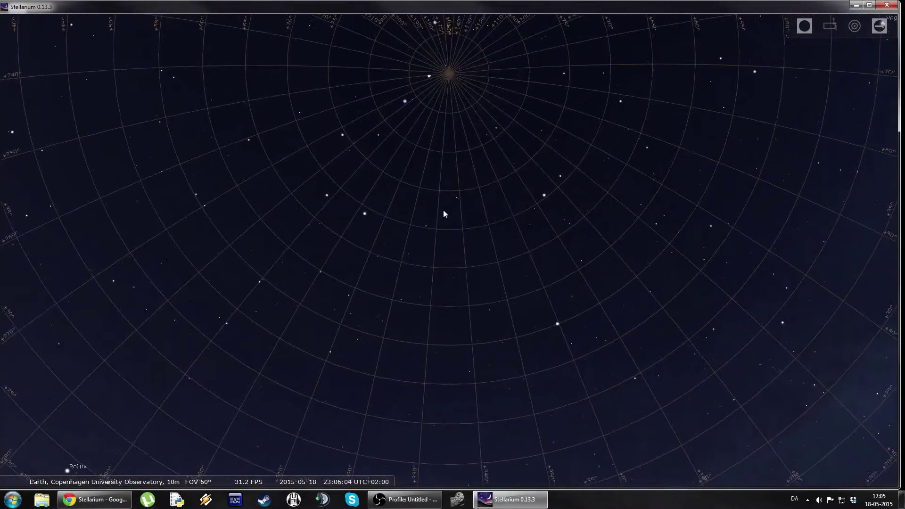
pyautogui.press('Down')
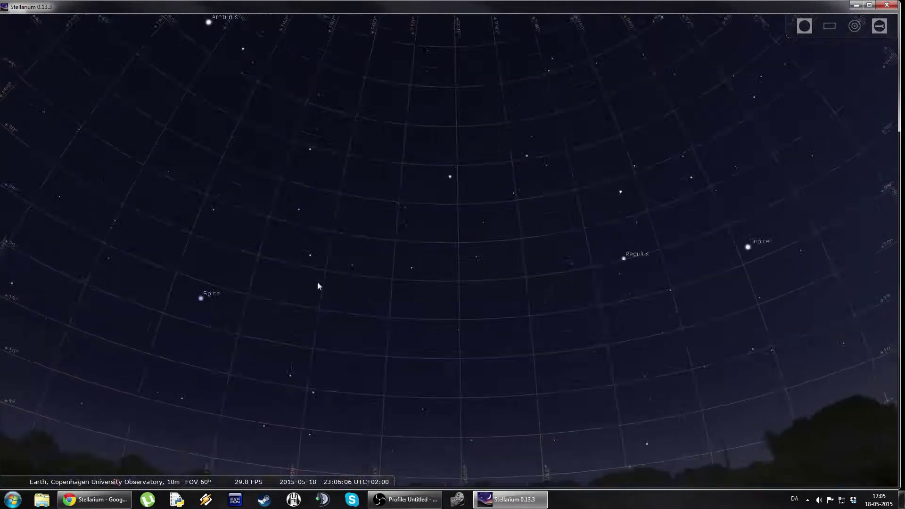
pyautogui.press('Left')
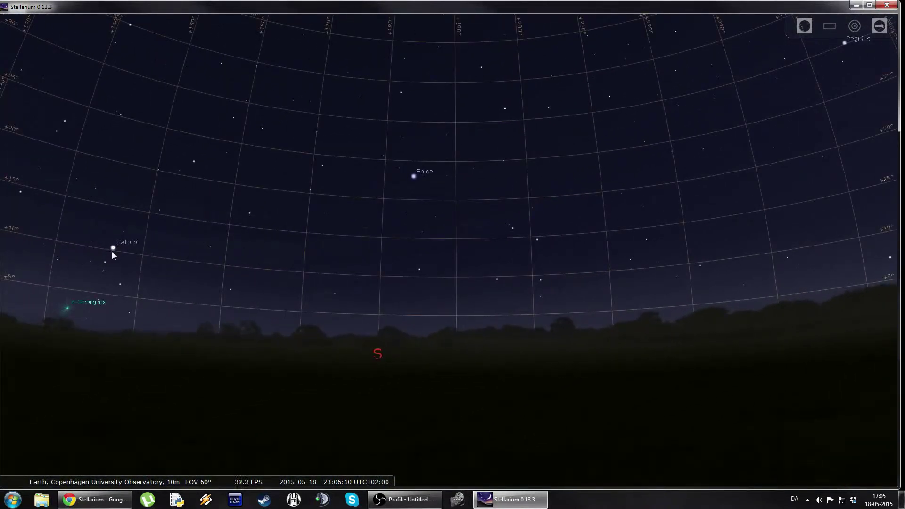
pyautogui.moveTo(111, 250); pyautogui.dragTo(367, 253)
pyautogui.moveTo(642, 231); pyautogui.dragTo(250, 219)
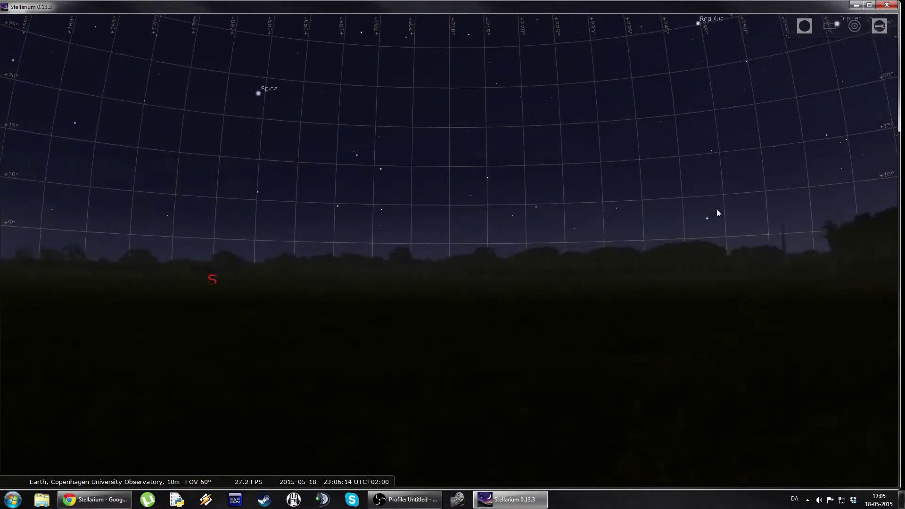
pyautogui.moveTo(716, 208); pyautogui.dragTo(188, 204)
pyautogui.moveTo(542, 204); pyautogui.dragTo(461, 208)
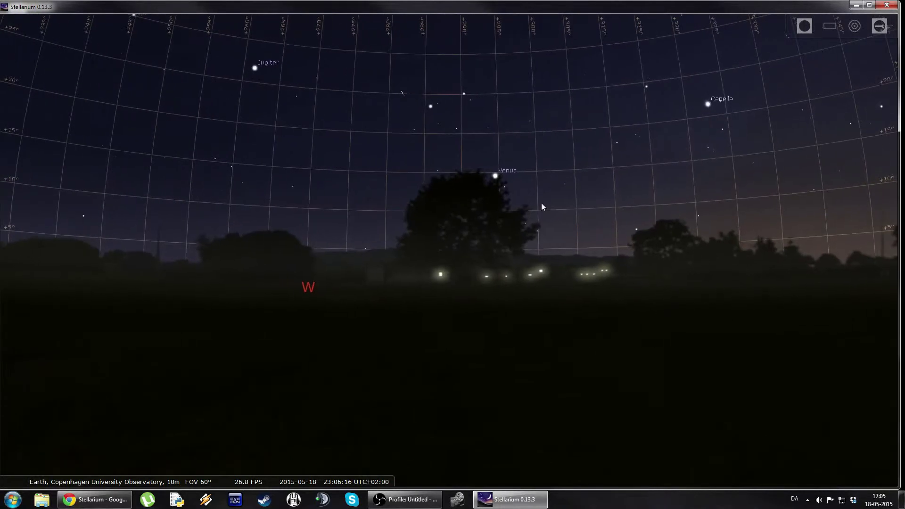
pyautogui.moveTo(558, 203); pyautogui.dragTo(678, 205)
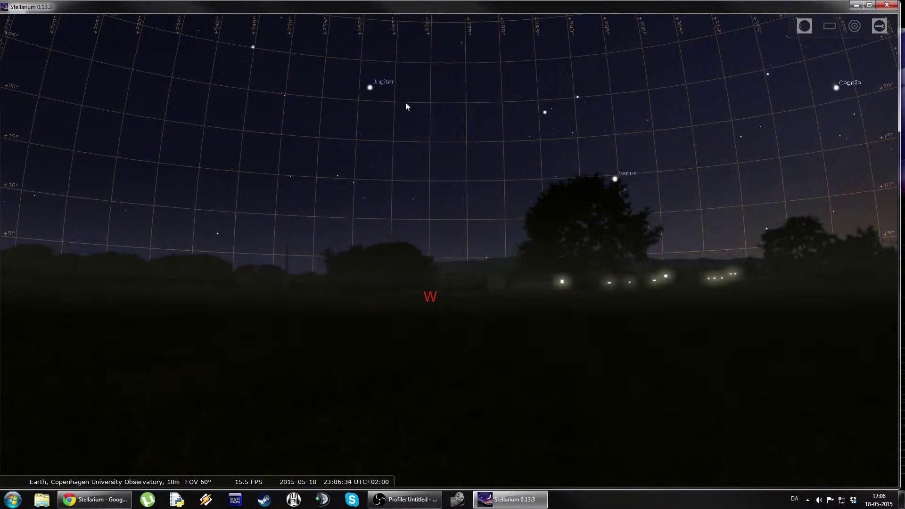
pyautogui.moveTo(406, 103); pyautogui.dragTo(405, 158)
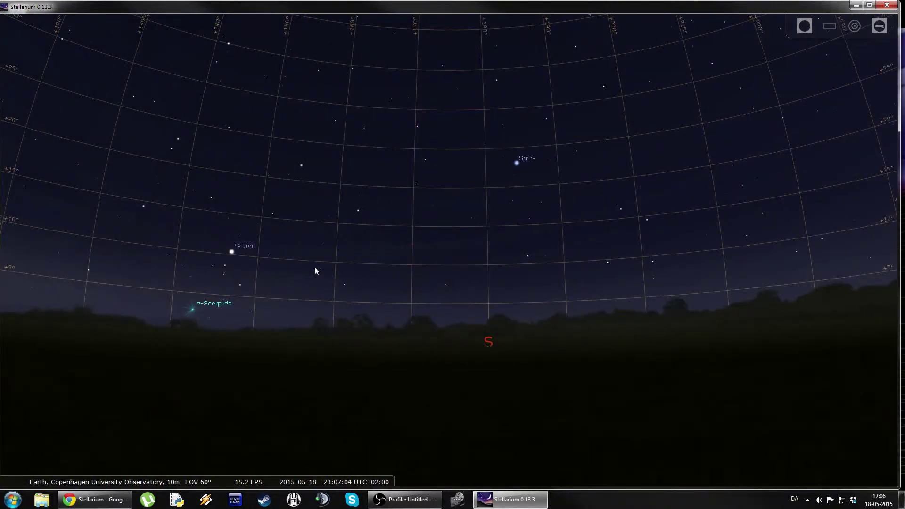
# - Turn on the constellation lines for the sky above the southern horizon
pyautogui.moveTo(307, 244); pyautogui.dragTo(338, 263)
pyautogui.moveTo(234, 197); pyautogui.dragTo(271, 214)
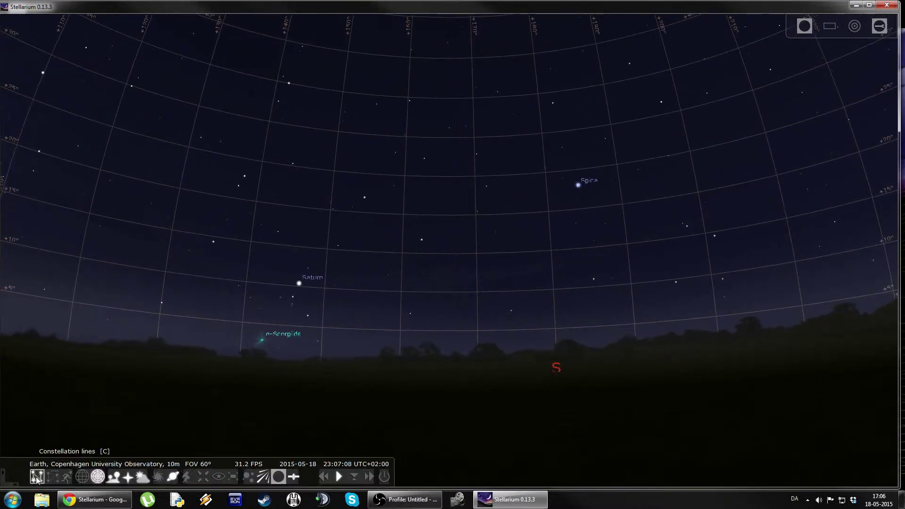
pyautogui.click(37, 478)
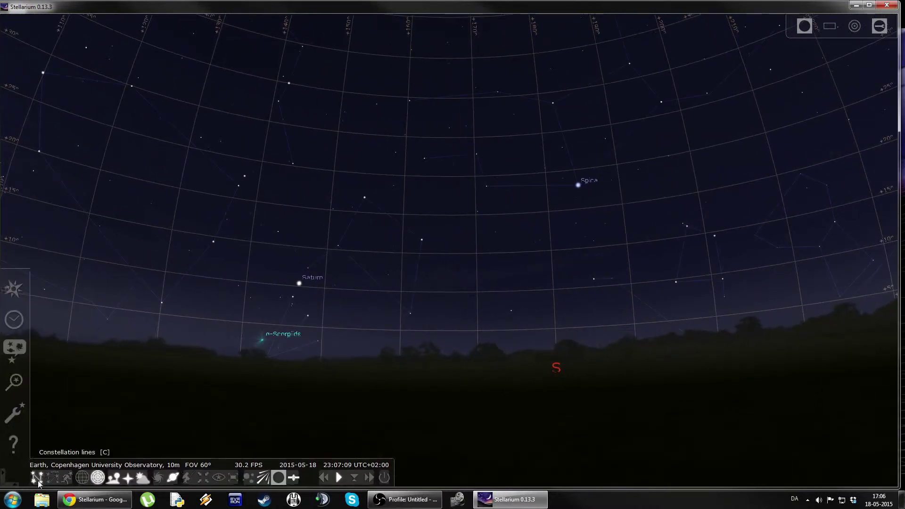
# - Examine the constellation lines from the southeast round to the north, with a close-up of the low sky near the northern horizon
pyautogui.click(203, 478)
pyautogui.moveTo(262, 331); pyautogui.dragTo(273, 333)
pyautogui.moveTo(142, 225); pyautogui.dragTo(261, 276)
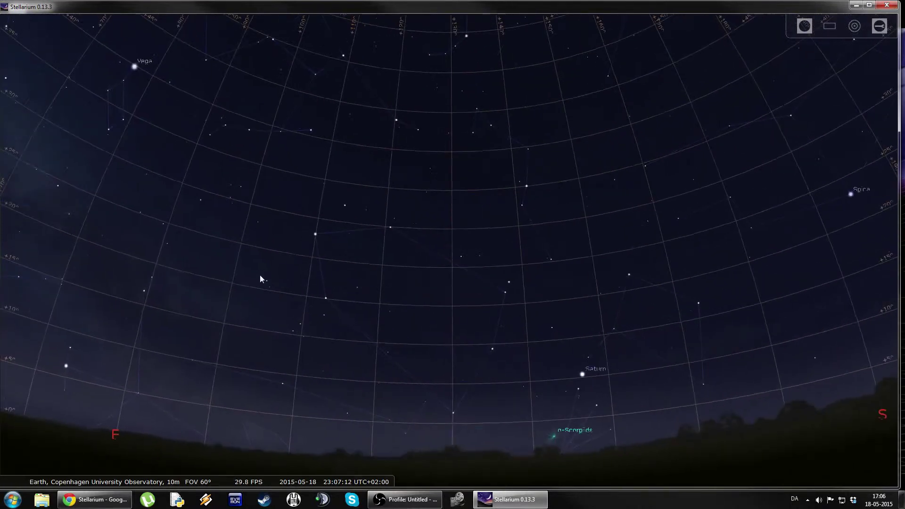
pyautogui.moveTo(194, 217); pyautogui.dragTo(259, 276)
pyautogui.moveTo(174, 217); pyautogui.dragTo(398, 234)
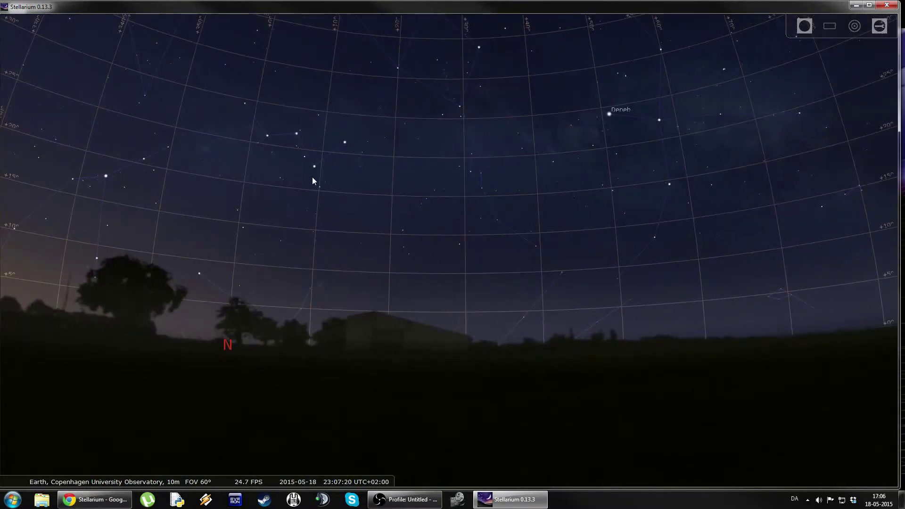
pyautogui.scroll(5, 320, 290)
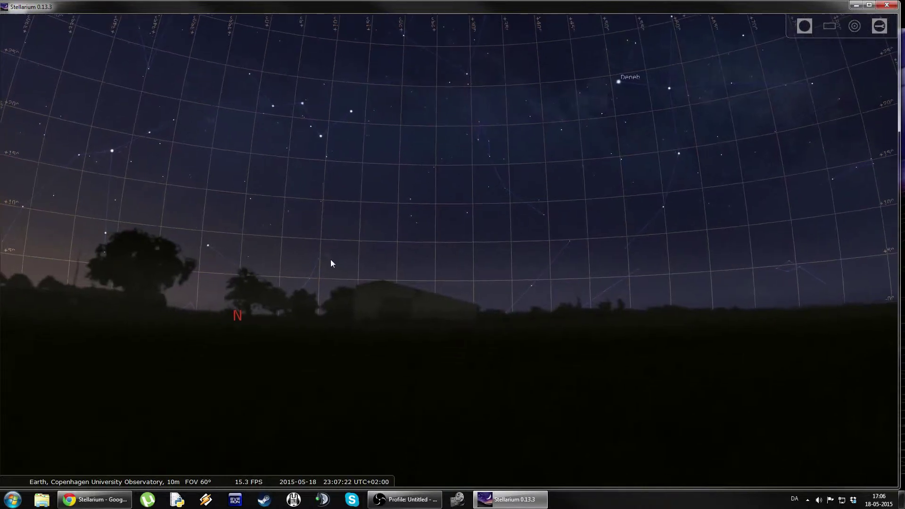
pyautogui.moveTo(309, 263)
pyautogui.mouseDown()
pyautogui.moveTo(321, 250)
pyautogui.moveTo(471, 250)
pyautogui.mouseUp()
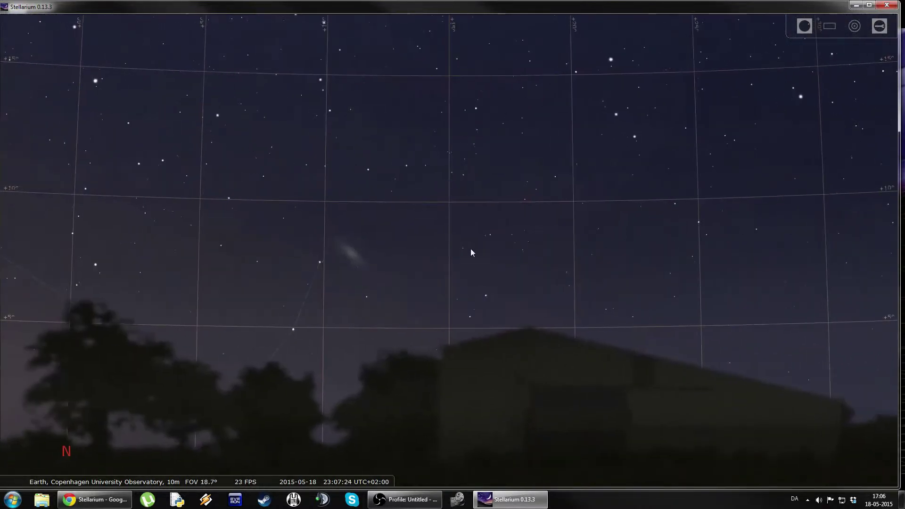
pyautogui.scroll(-5, 357, 253)
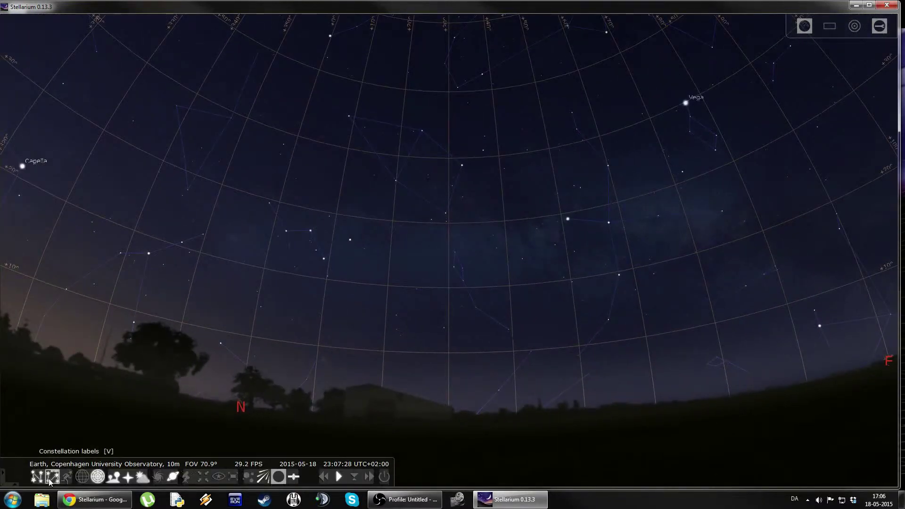
# - Try out the constellation labels and constellation art on the sky view, and switch both off again
pyautogui.click(52, 476)
pyautogui.moveTo(321, 218); pyautogui.dragTo(144, 304)
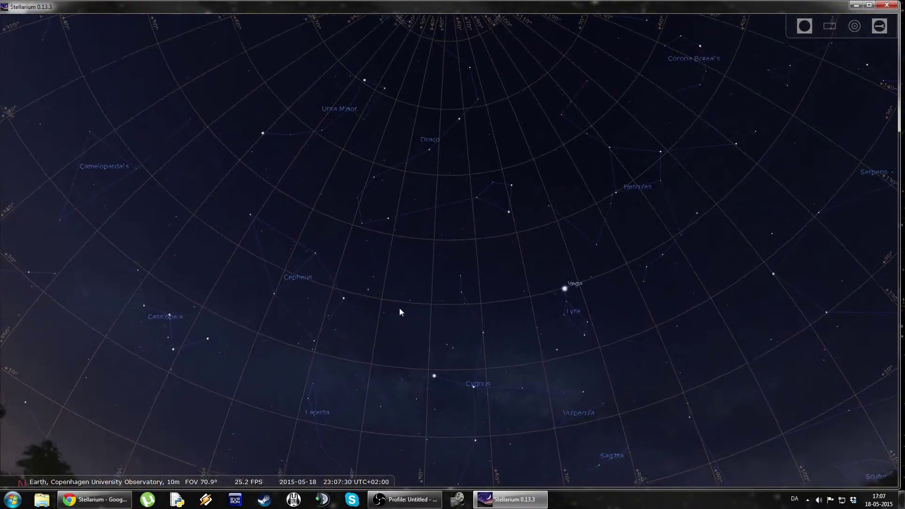
pyautogui.moveTo(400, 308); pyautogui.dragTo(264, 176)
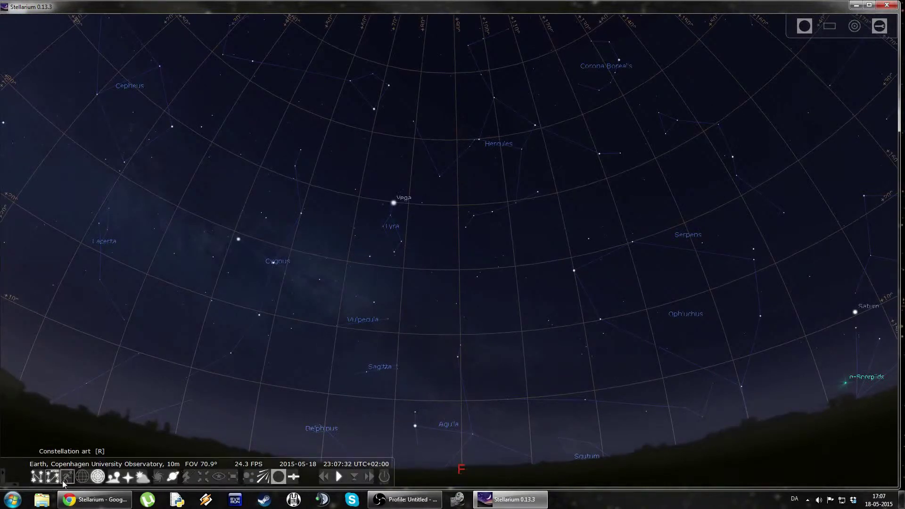
pyautogui.click(67, 476)
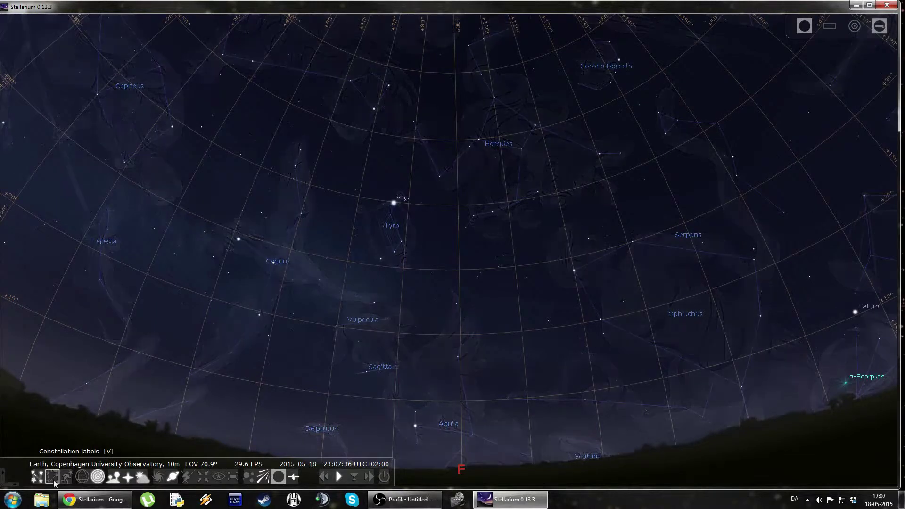
pyautogui.click(53, 477)
# - Look over the constellation lines from the east through the south to the west, past Saturn, Spica and Jupiter
pyautogui.moveTo(556, 335); pyautogui.dragTo(424, 265)
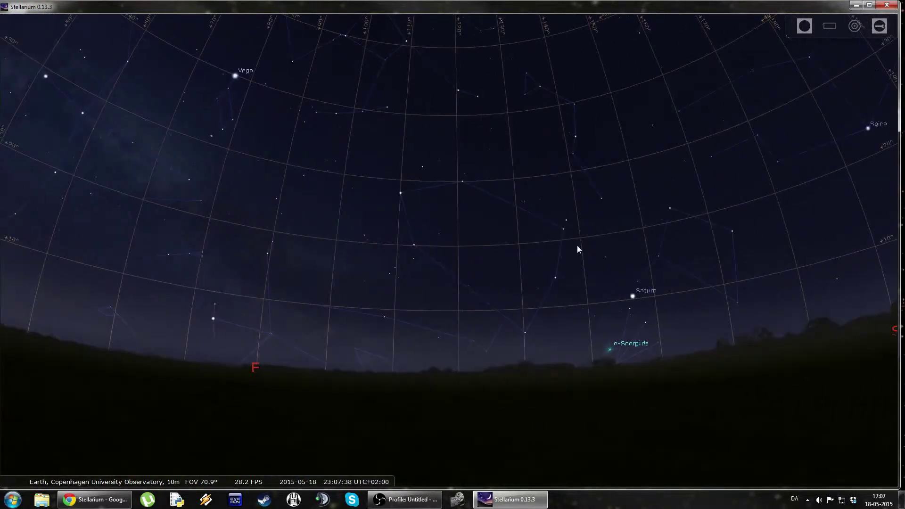
pyautogui.moveTo(577, 245)
pyautogui.mouseDown()
pyautogui.moveTo(465, 219)
pyautogui.moveTo(356, 220)
pyautogui.mouseUp()
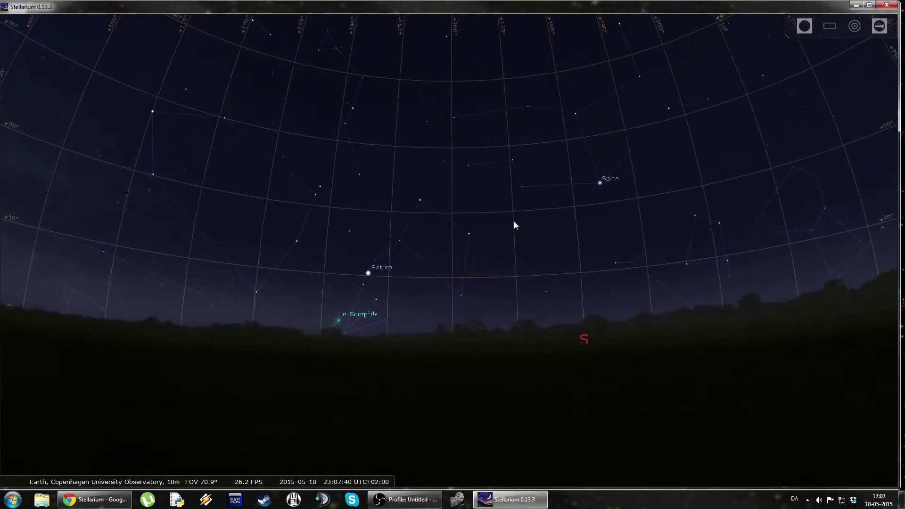
pyautogui.moveTo(527, 223); pyautogui.dragTo(429, 224)
pyautogui.moveTo(568, 216); pyautogui.dragTo(446, 217)
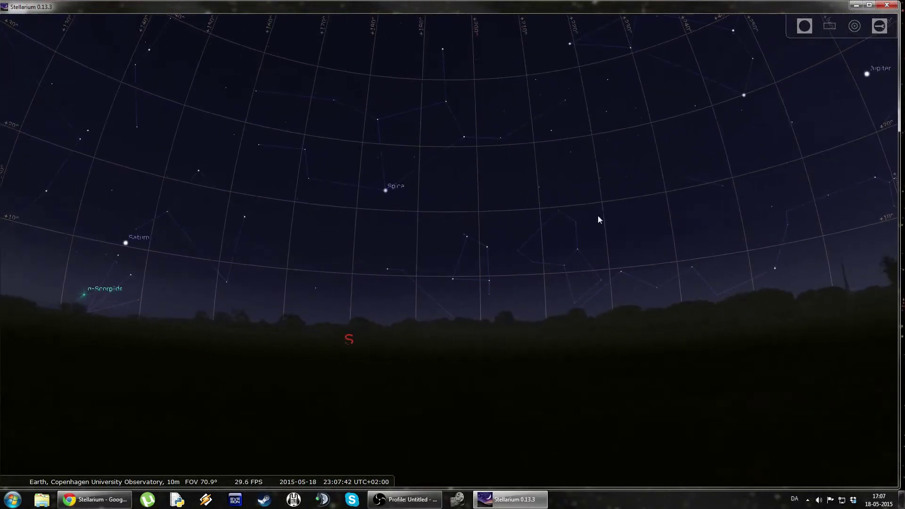
pyautogui.moveTo(598, 219); pyautogui.dragTo(429, 250)
pyautogui.moveTo(224, 474)
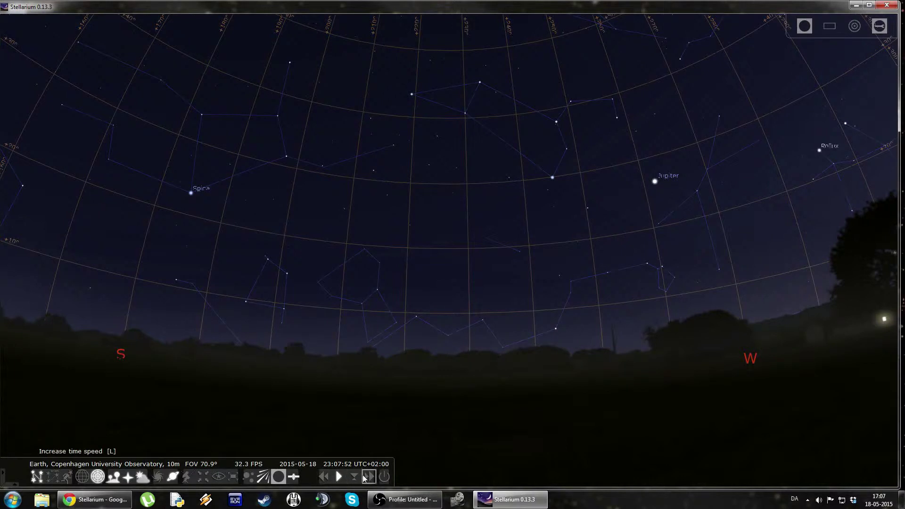
# - Set the simulation date to 2016/1/1 and the time to 0:0:0
pyautogui.moveTo(9, 337)
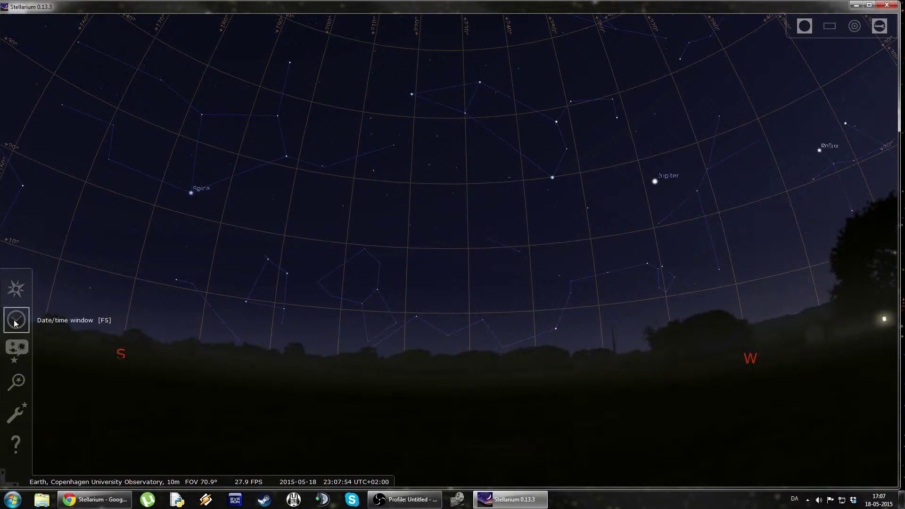
pyautogui.click(16, 321)
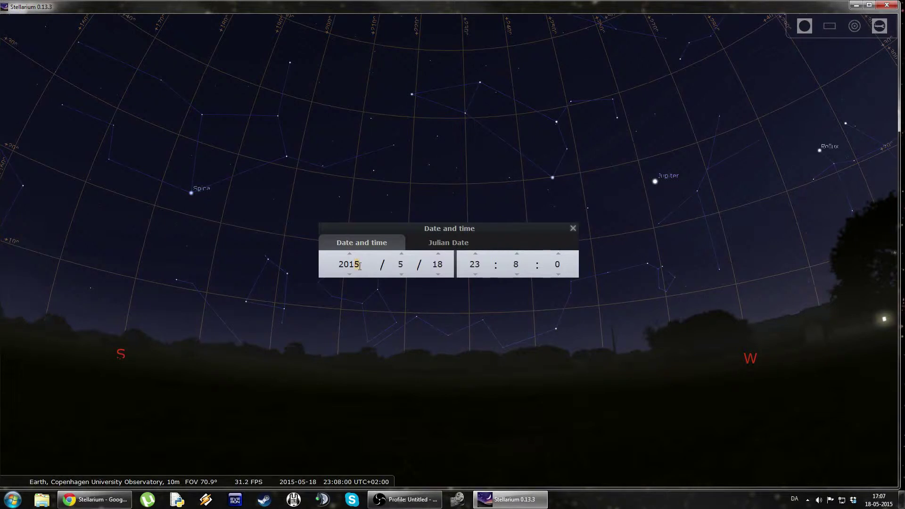
pyautogui.scroll(1, 359, 266)
pyautogui.scroll(-4, 396, 265)
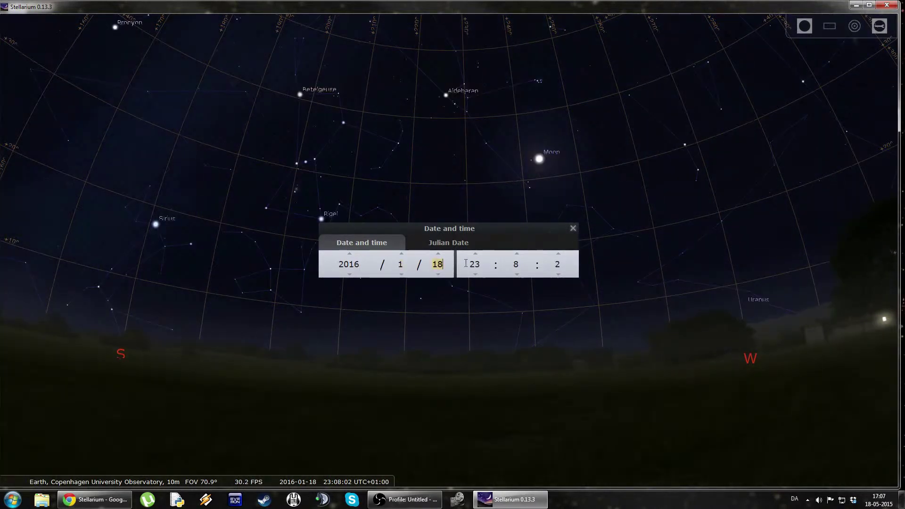
pyautogui.write('1')
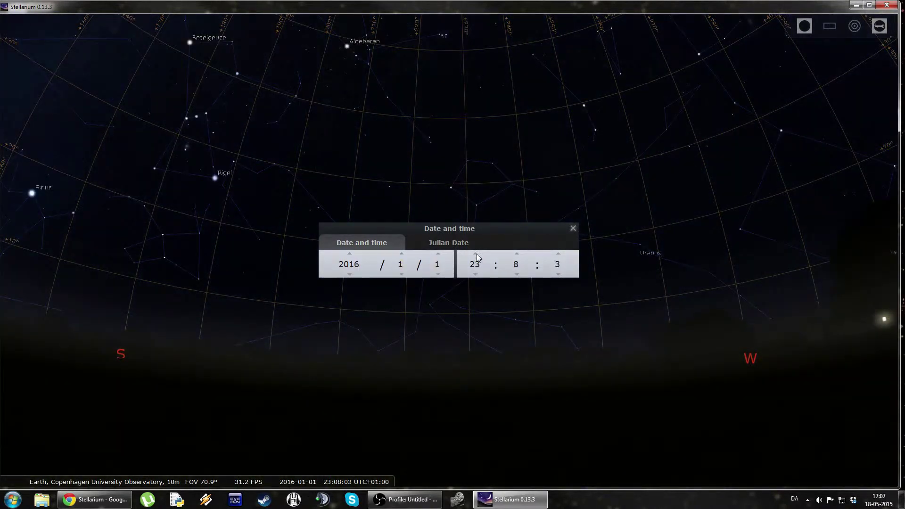
pyautogui.doubleClick(488, 268)
pyautogui.write('0')
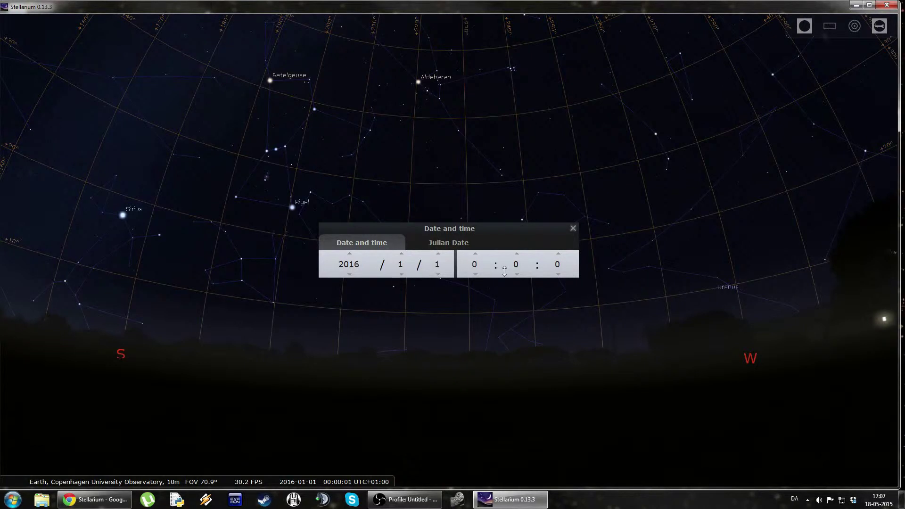
pyautogui.click(574, 230)
# - Examine the midnight sky from Orion and Sirius up to the zenith and down to Jupiter and the Moon in the east
pyautogui.moveTo(288, 128); pyautogui.dragTo(328, 170)
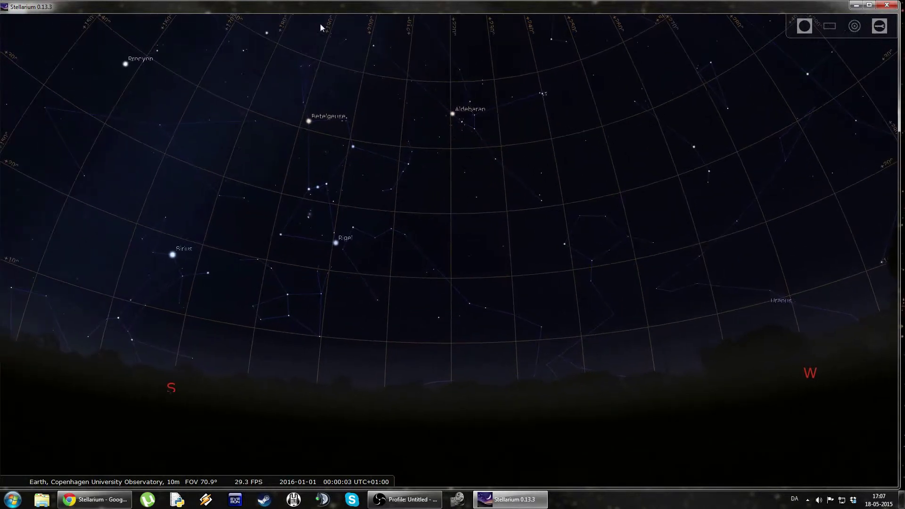
pyautogui.moveTo(307, 47); pyautogui.dragTo(317, 99)
pyautogui.moveTo(278, 40)
pyautogui.mouseDown()
pyautogui.moveTo(344, 135)
pyautogui.moveTo(375, 205)
pyautogui.mouseUp()
pyautogui.moveTo(260, 219)
pyautogui.mouseDown()
pyautogui.moveTo(313, 259)
pyautogui.moveTo(363, 277)
pyautogui.mouseUp()
pyautogui.moveTo(226, 206); pyautogui.dragTo(284, 257)
pyautogui.press('Up')
pyautogui.press('Left')
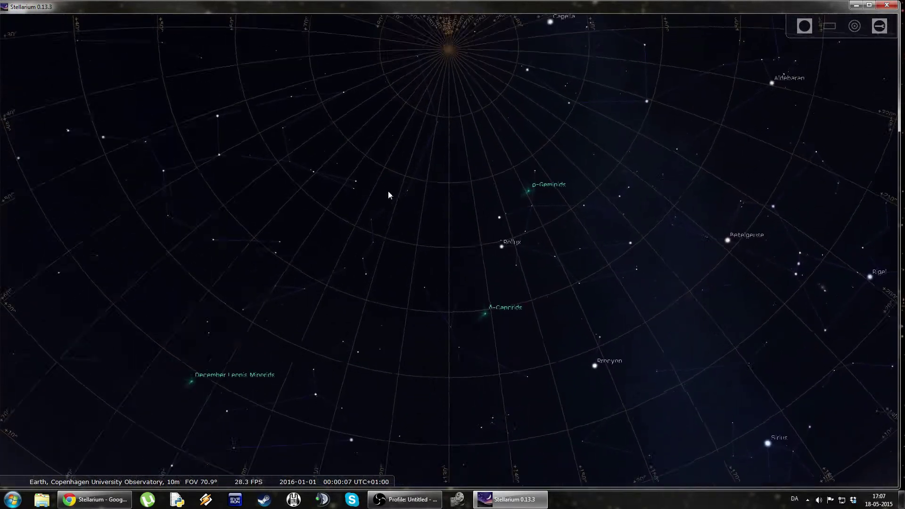
pyautogui.press('Down')
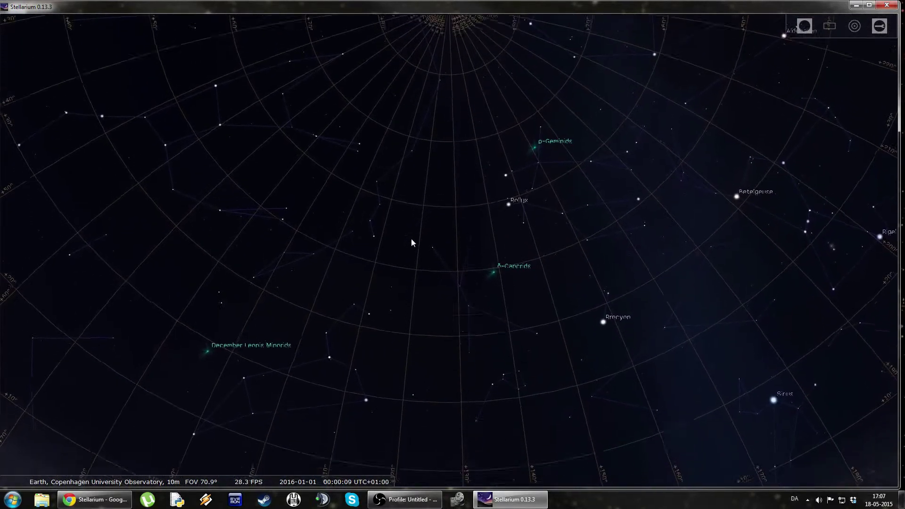
pyautogui.press('Down')
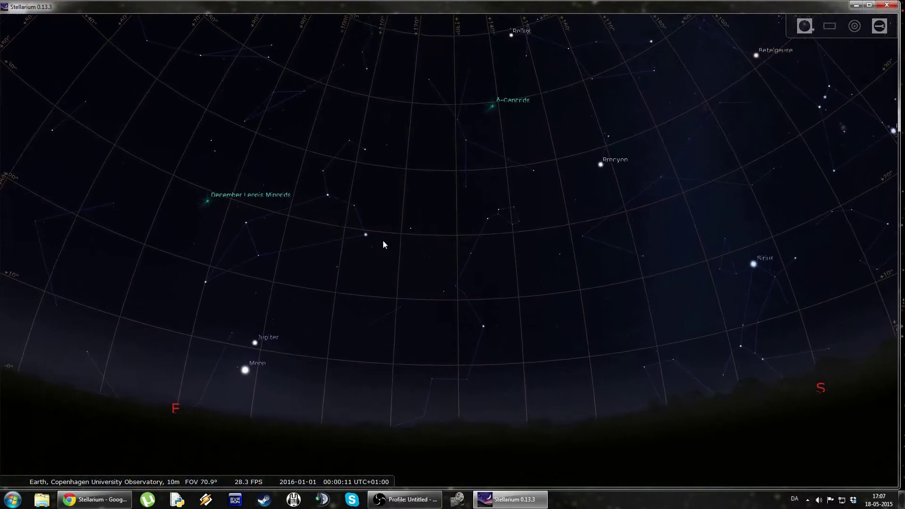
# - Change the simulation year to 4016 and look over the sky for that date
pyautogui.click(14, 319)
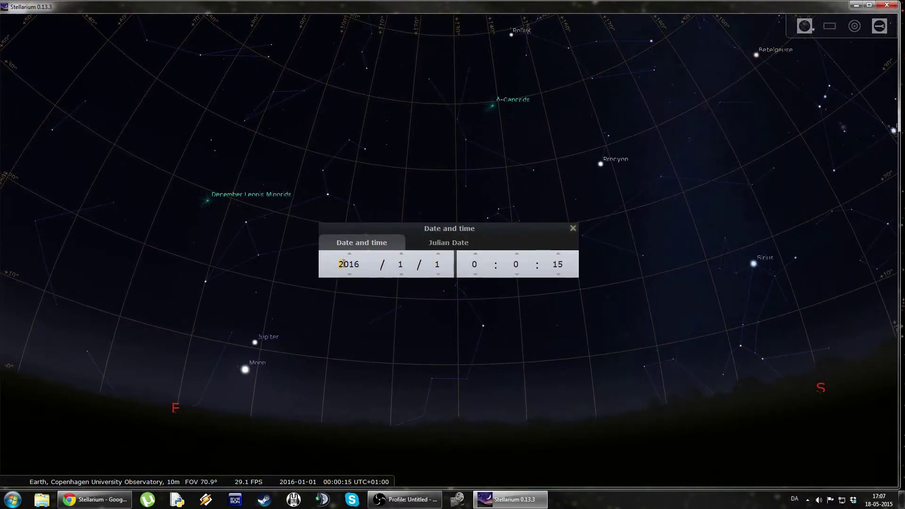
pyautogui.press('BackSpace')
pyautogui.write('40')
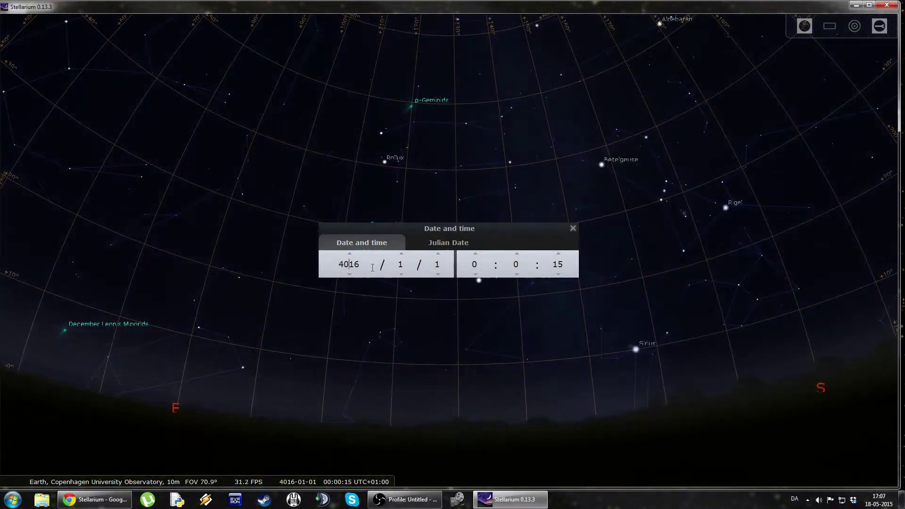
pyautogui.moveTo(405, 220); pyautogui.dragTo(247, 204)
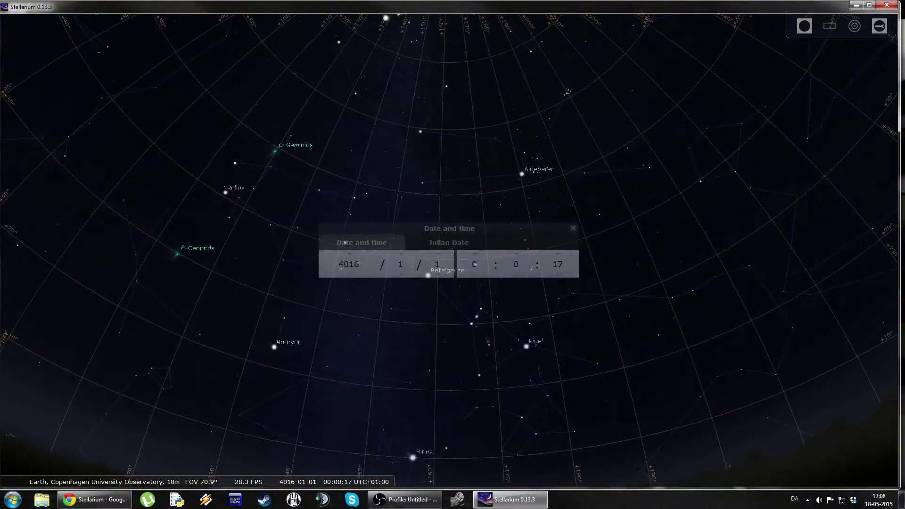
# - Return the simulation year to 2016 and close the date and time settings
pyautogui.press('BackSpace')
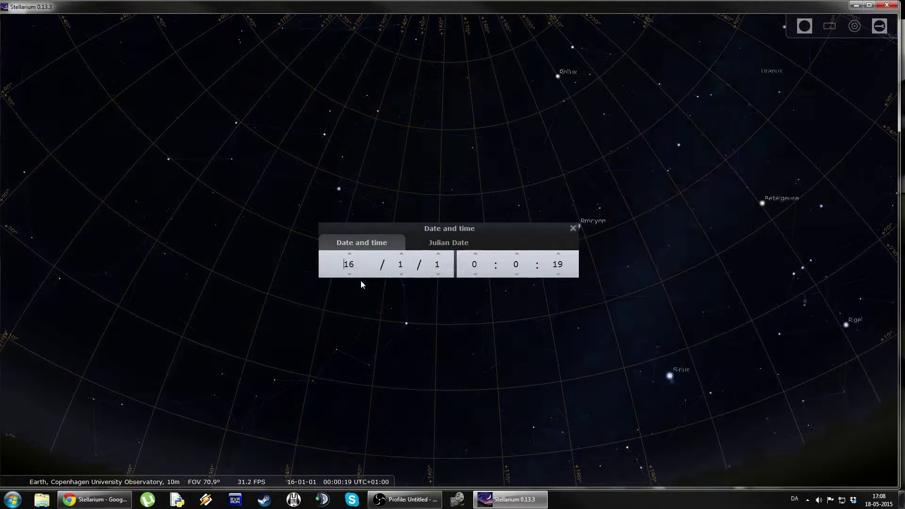
pyautogui.write('20')
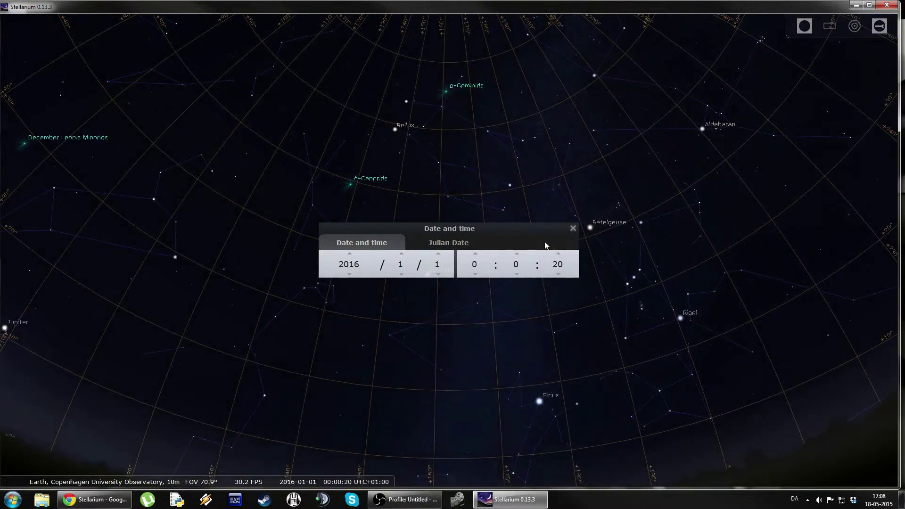
pyautogui.click(572, 228)
# - Look over the sky between the southern and eastern horizons, around Sirius, Procyon, Jupiter and the Moon
pyautogui.moveTo(530, 256); pyautogui.dragTo(466, 251)
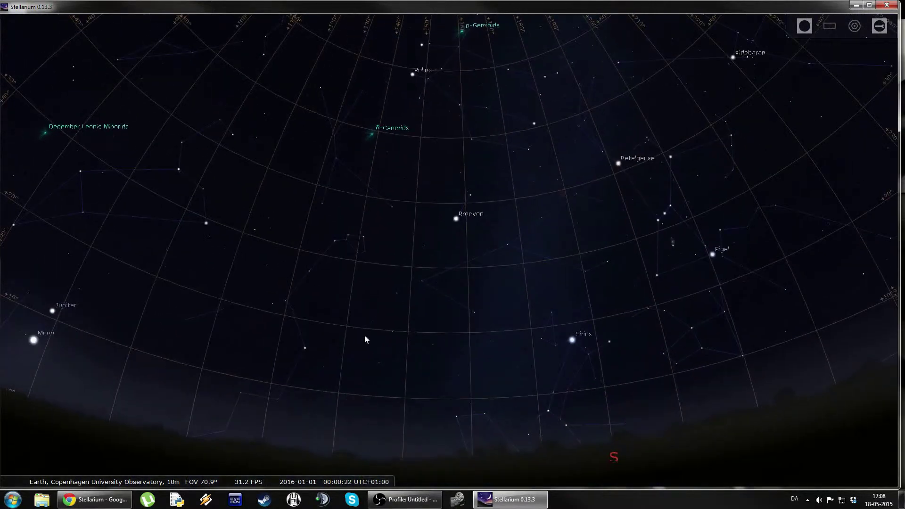
pyautogui.moveTo(364, 335); pyautogui.dragTo(485, 278)
pyautogui.moveTo(292, 299); pyautogui.dragTo(394, 283)
pyautogui.moveTo(300, 259); pyautogui.dragTo(394, 247)
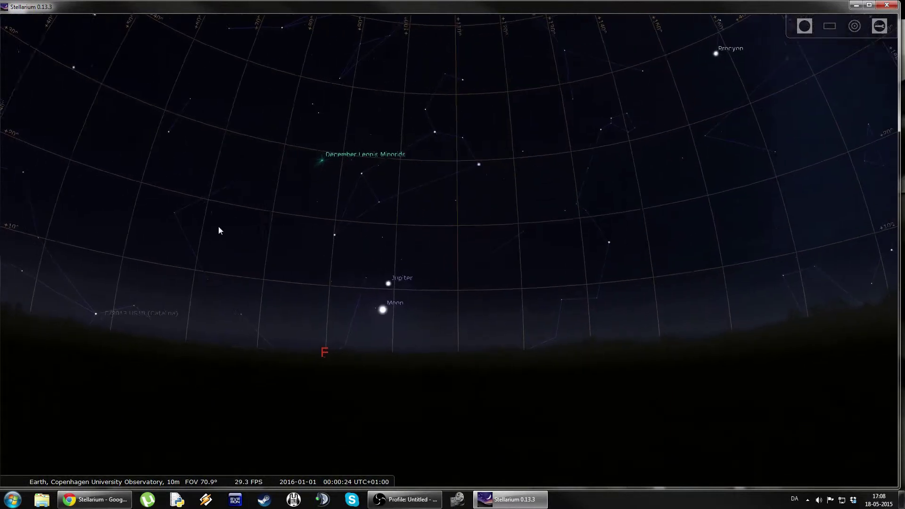
pyautogui.moveTo(219, 228); pyautogui.dragTo(276, 238)
pyautogui.press('Right')
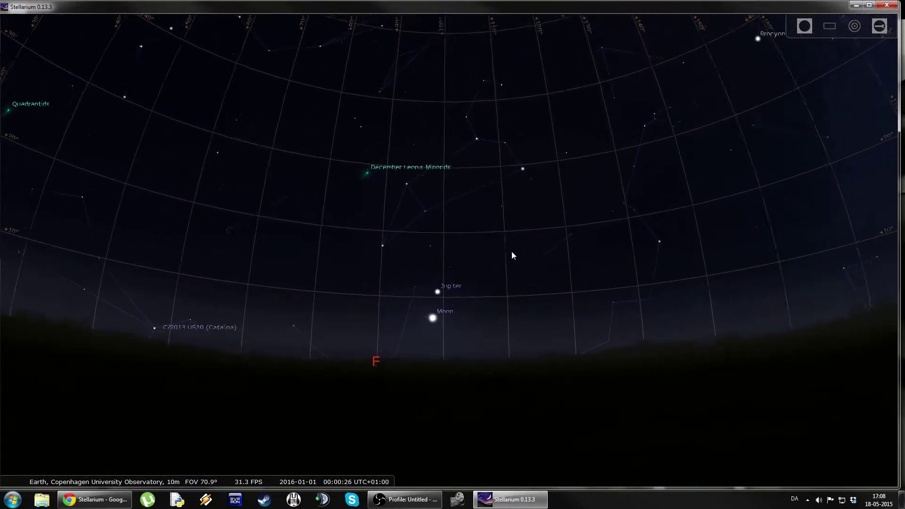
pyautogui.press('Down')
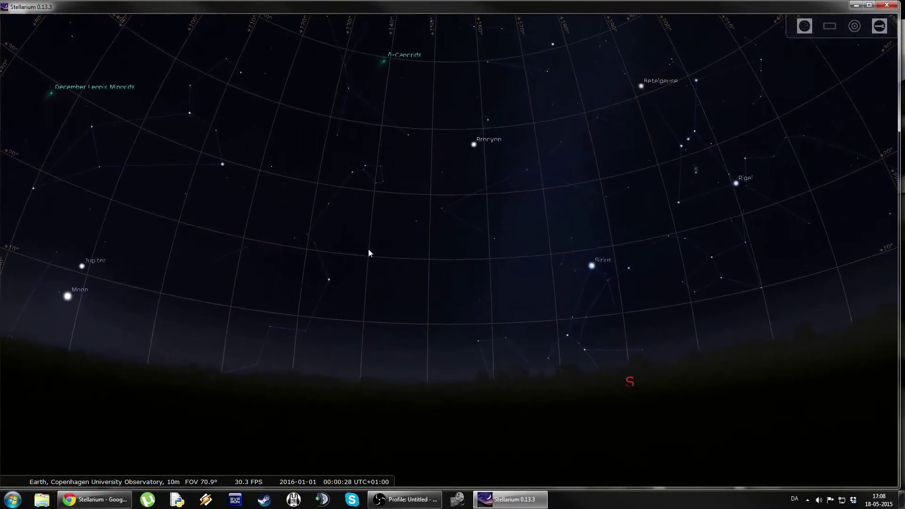
pyautogui.moveTo(168, 267); pyautogui.dragTo(269, 267)
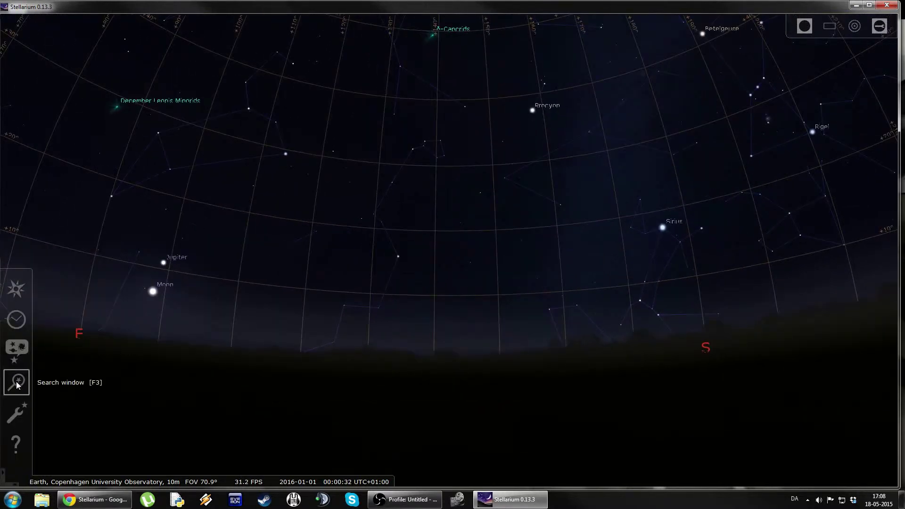
# - Search for Mars and centre the view on it
pyautogui.click(17, 382)
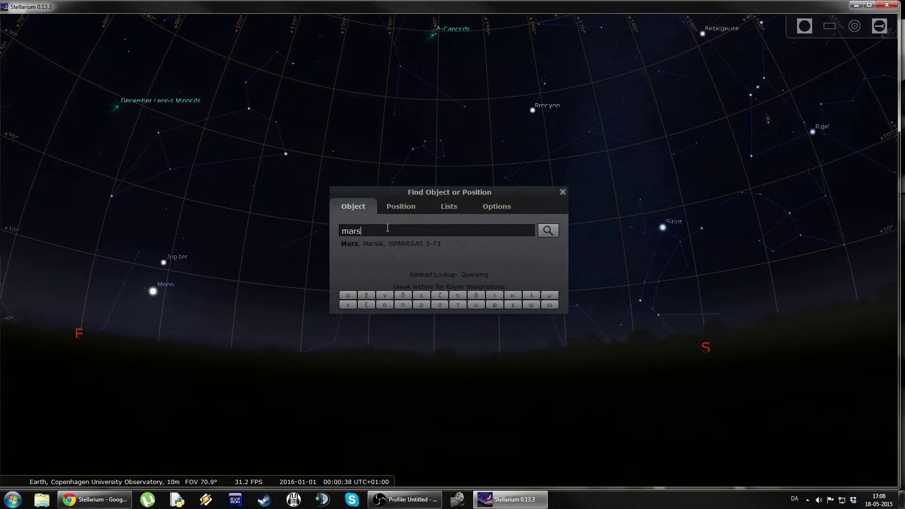
pyautogui.press('Return')
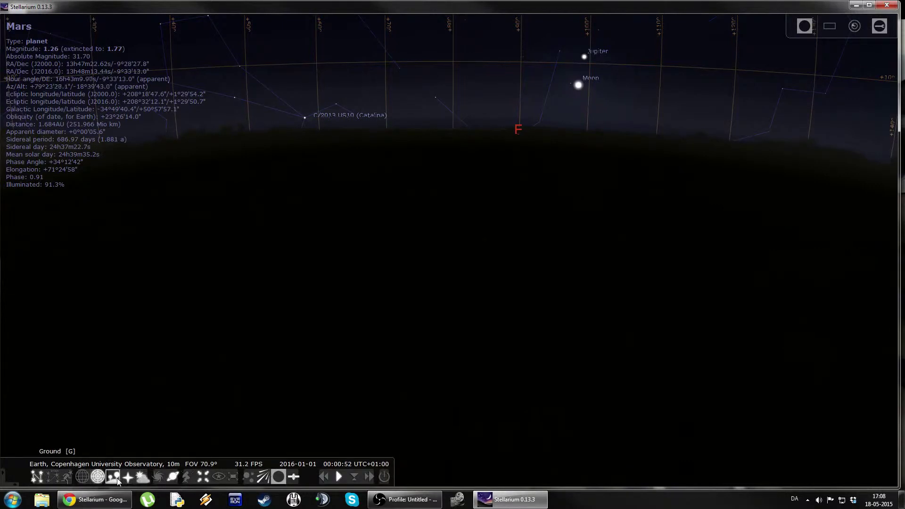
# - Hide the ground and atmosphere and zoom in on Mars until its disc and the moons Phobos and Deimos are distinguishable
pyautogui.click(117, 478)
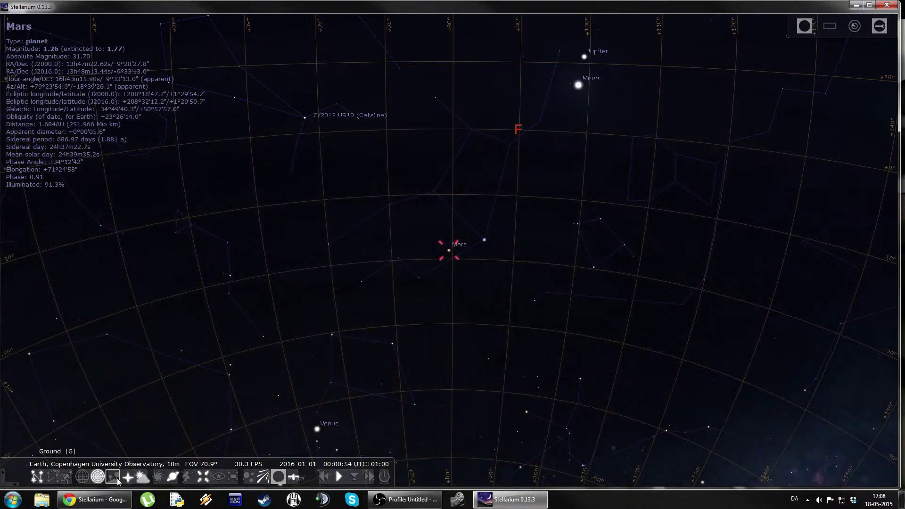
pyautogui.click(143, 479)
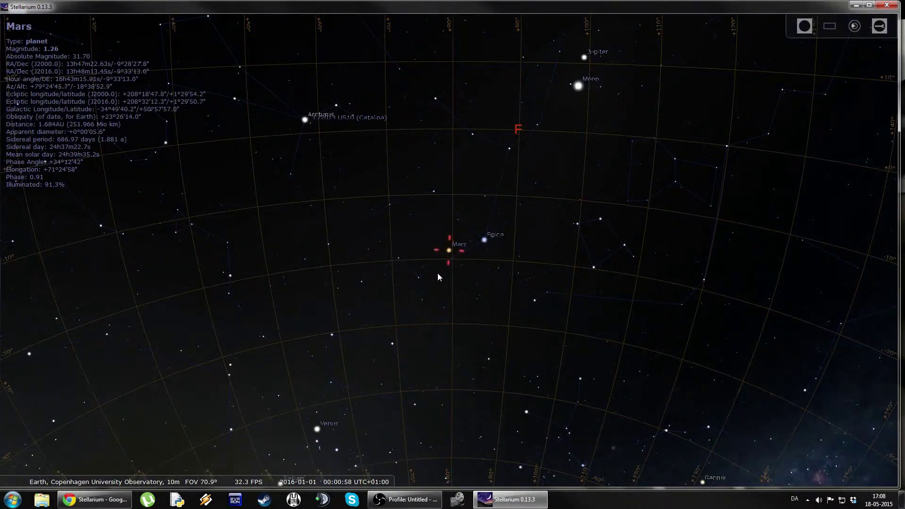
pyautogui.scroll(5, 438, 273)
pyautogui.scroll(10, 454, 271)
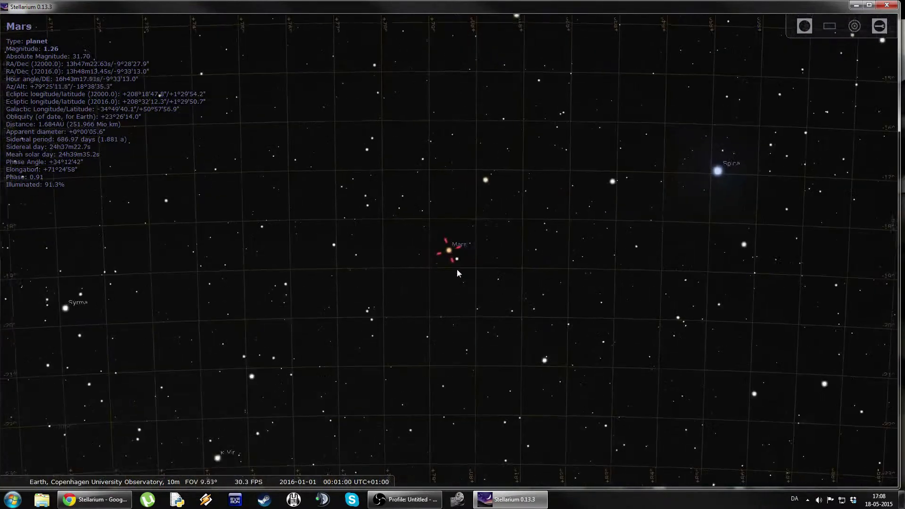
pyautogui.scroll(8, 457, 270)
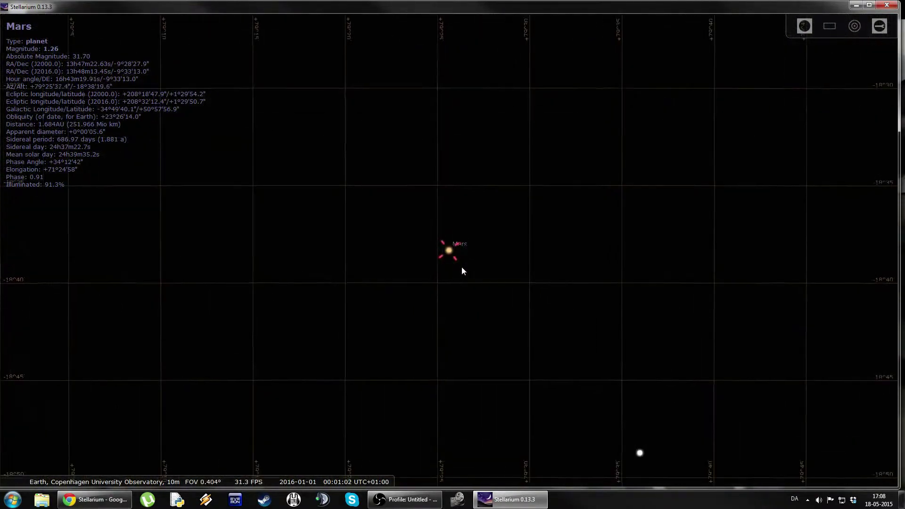
pyautogui.scroll(4, 462, 268)
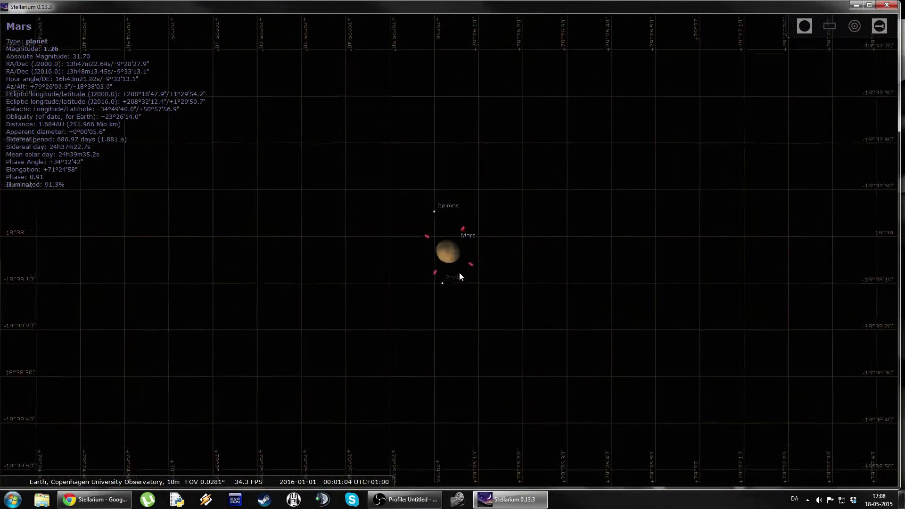
pyautogui.scroll(1, 444, 294)
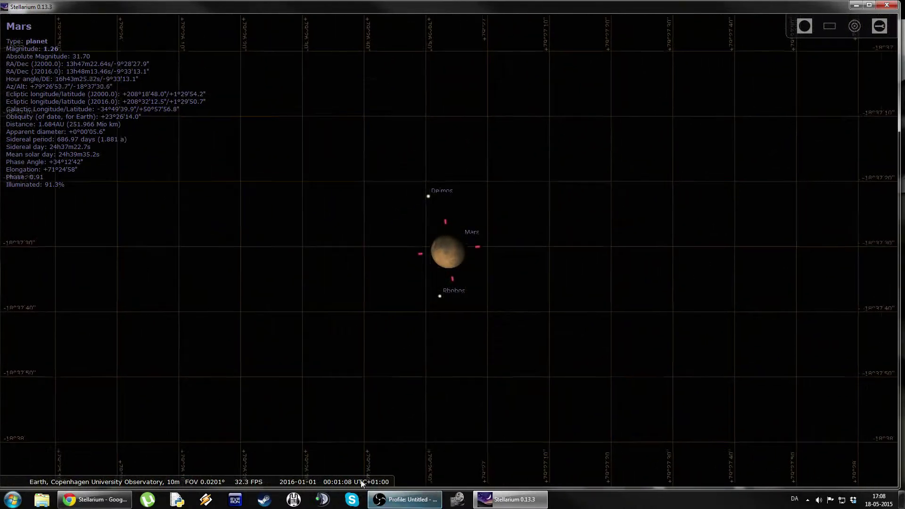
# - Speed up time in several stages to watch Phobos and Deimos orbit Mars, and restore the normal time rate
pyautogui.click(370, 477)
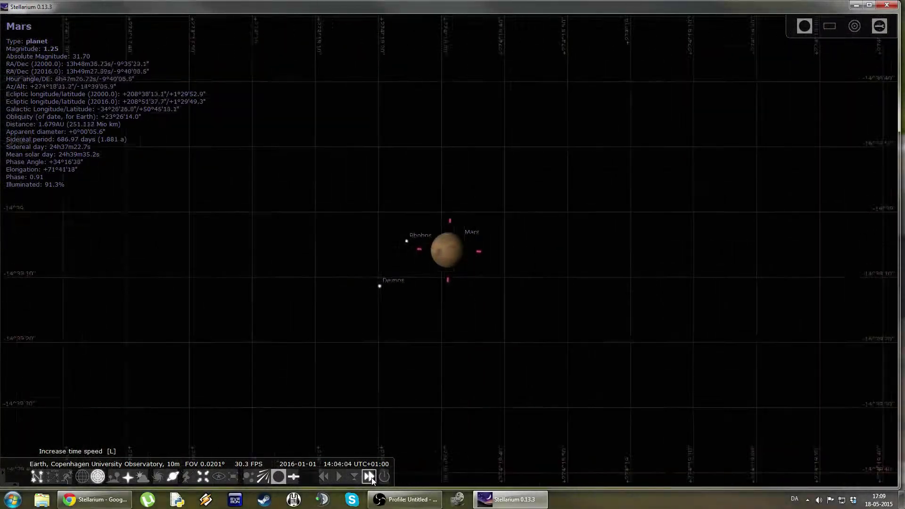
pyautogui.click(371, 477)
pyautogui.click(372, 478)
pyautogui.click(372, 477)
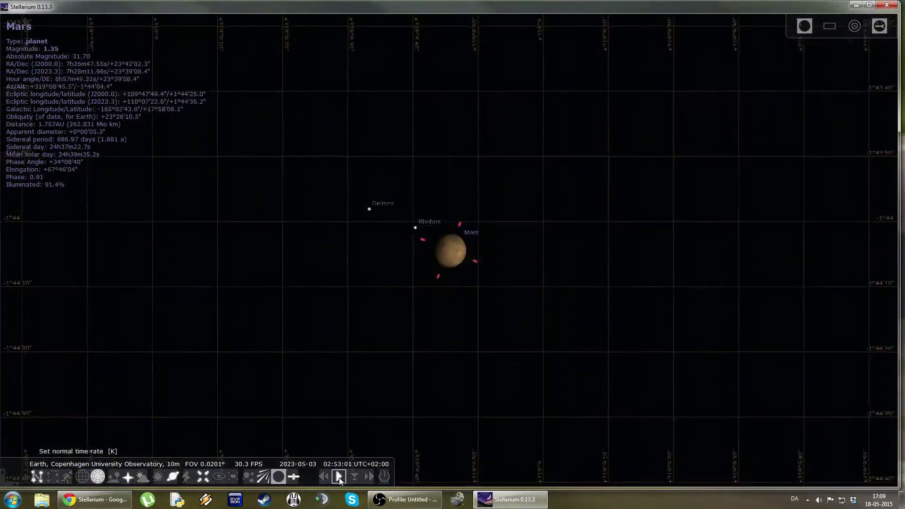
pyautogui.click(338, 477)
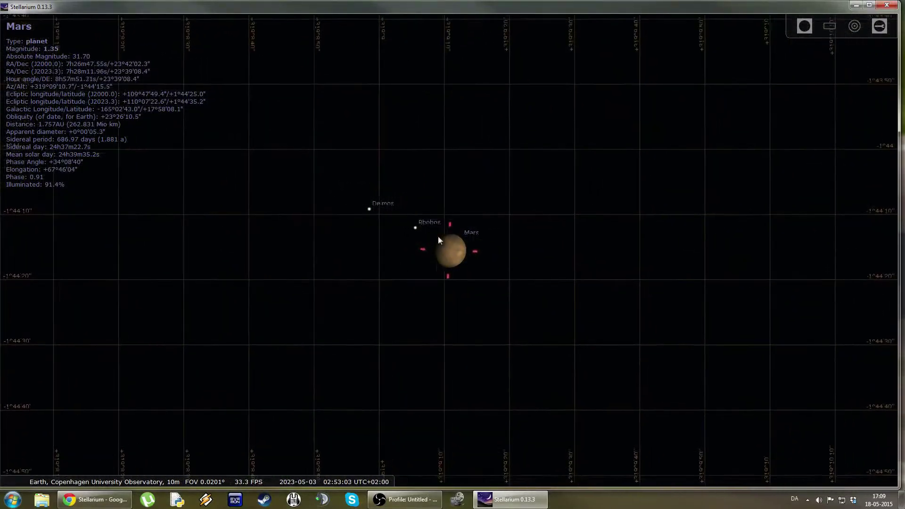
# - Look over the eyepiece and lens settings of the Oculars plugin and preview Mars through the ocular view
pyautogui.scroll(-5, 434, 280)
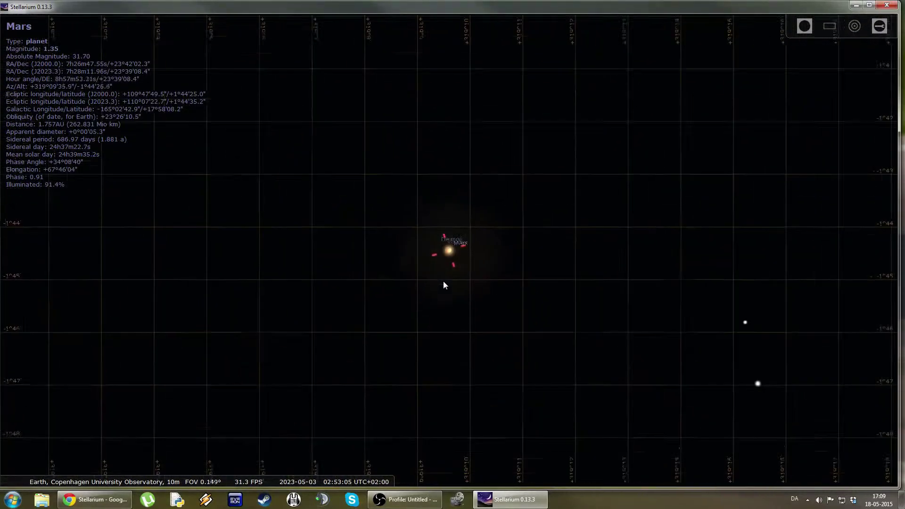
pyautogui.scroll(-4, 443, 286)
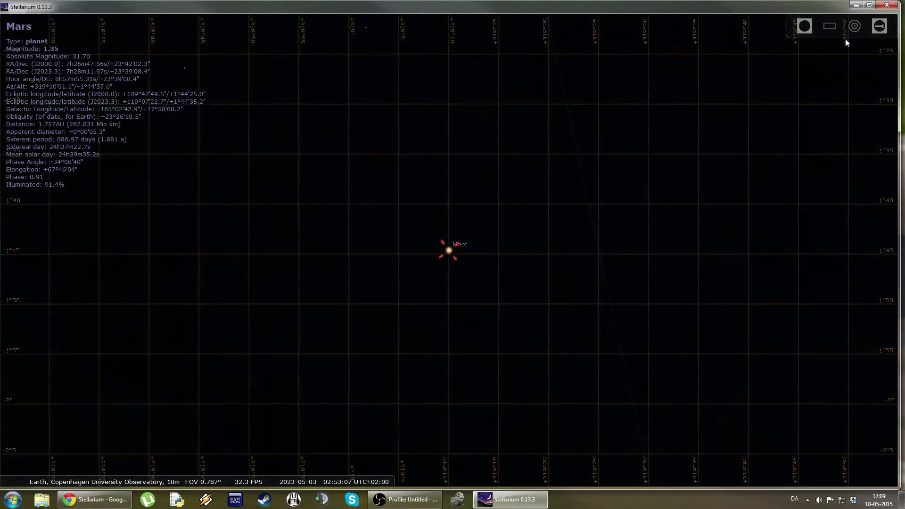
pyautogui.click(879, 26)
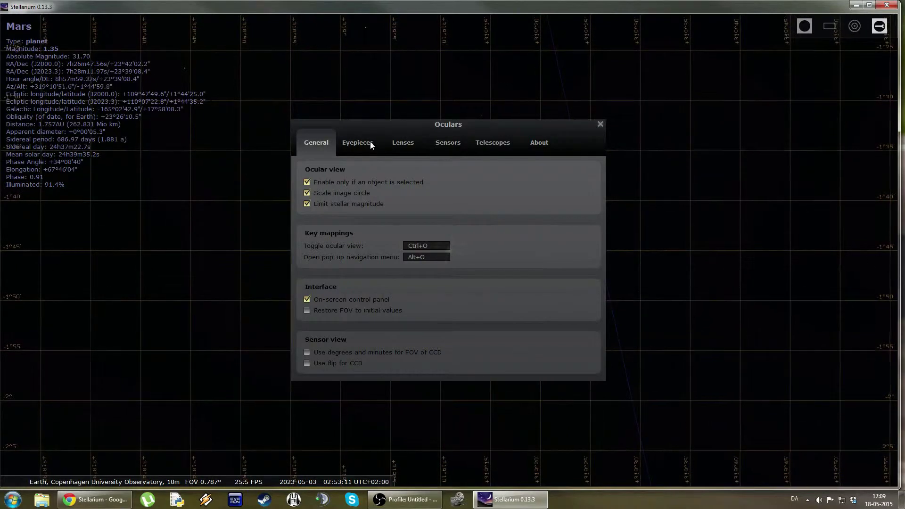
pyautogui.click(371, 145)
pyautogui.click(415, 148)
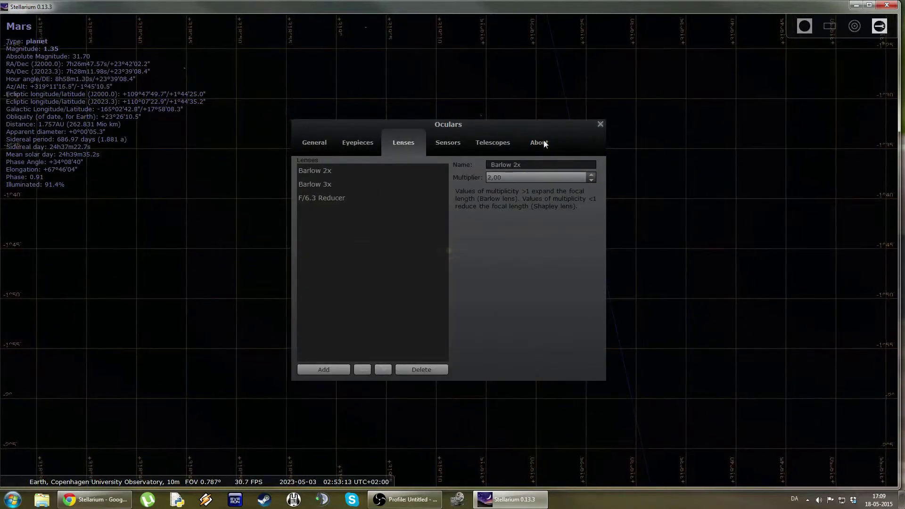
pyautogui.click(600, 124)
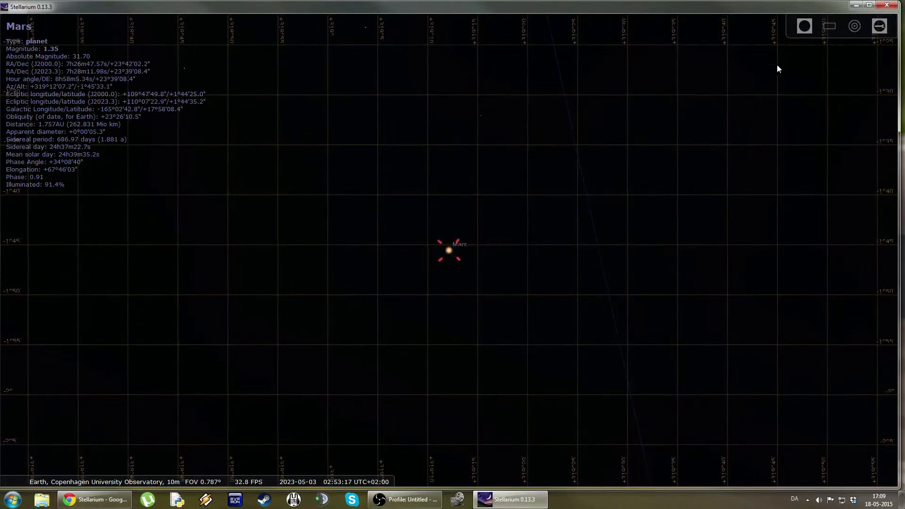
pyautogui.click(805, 27)
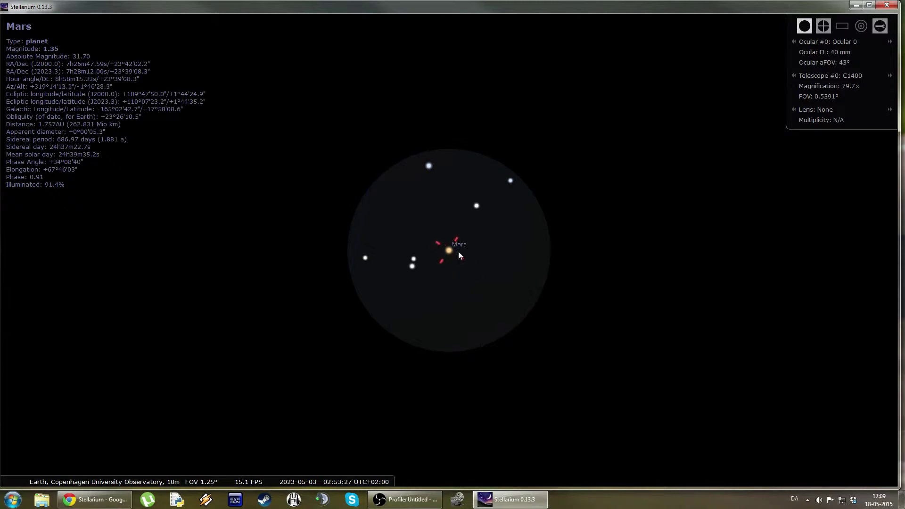
pyautogui.click(806, 26)
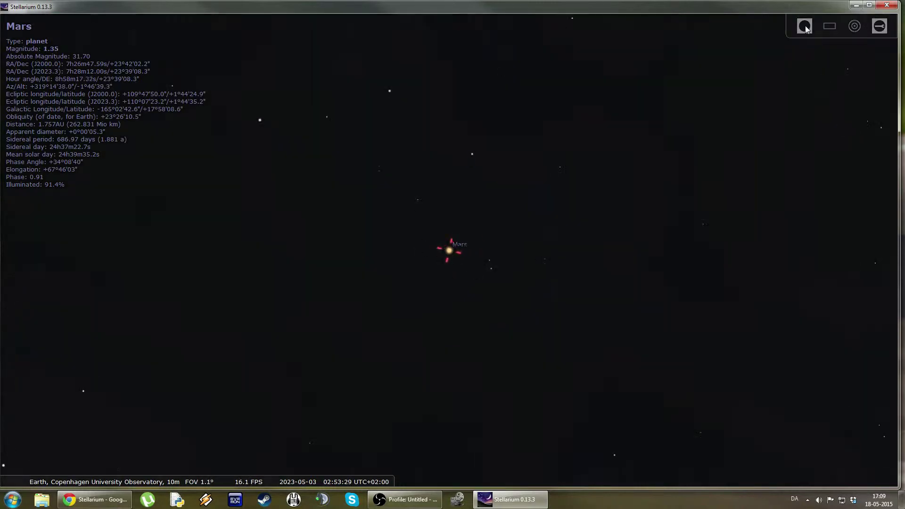
# - Search for Jupiter and preview it with its moons through the ocular view
pyautogui.hotkey('ctrl', 'f')
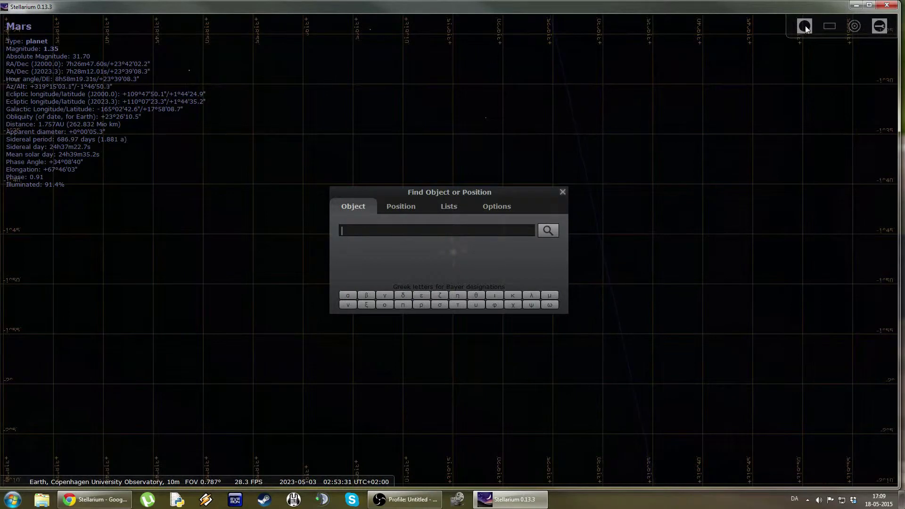
pyautogui.write('jup')
pyautogui.press('Return')
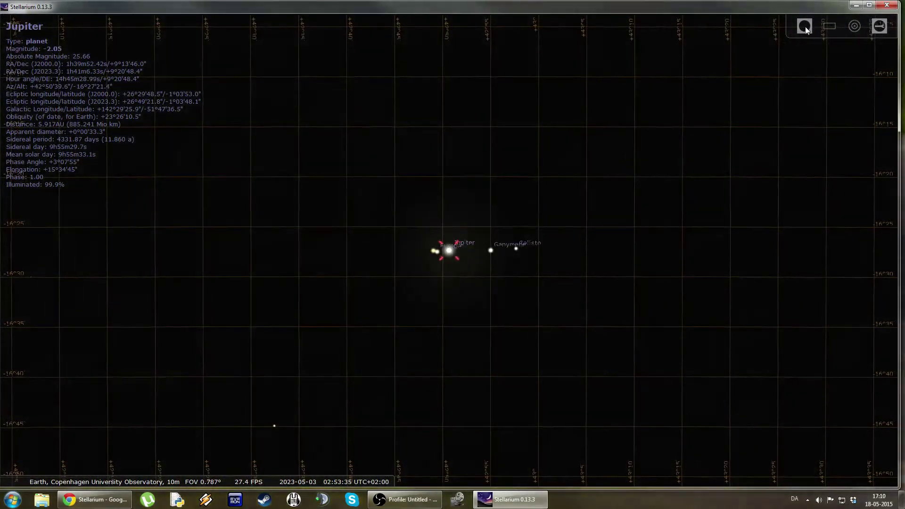
pyautogui.click(805, 26)
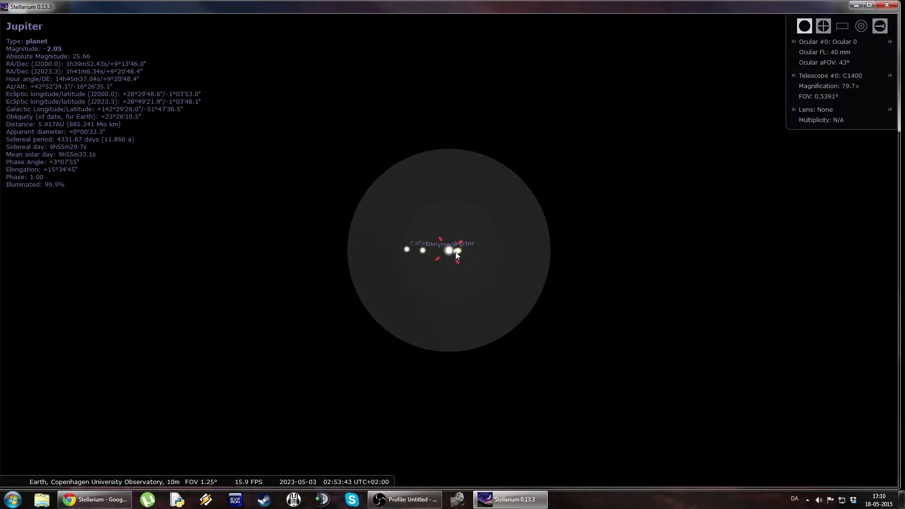
pyautogui.click(805, 27)
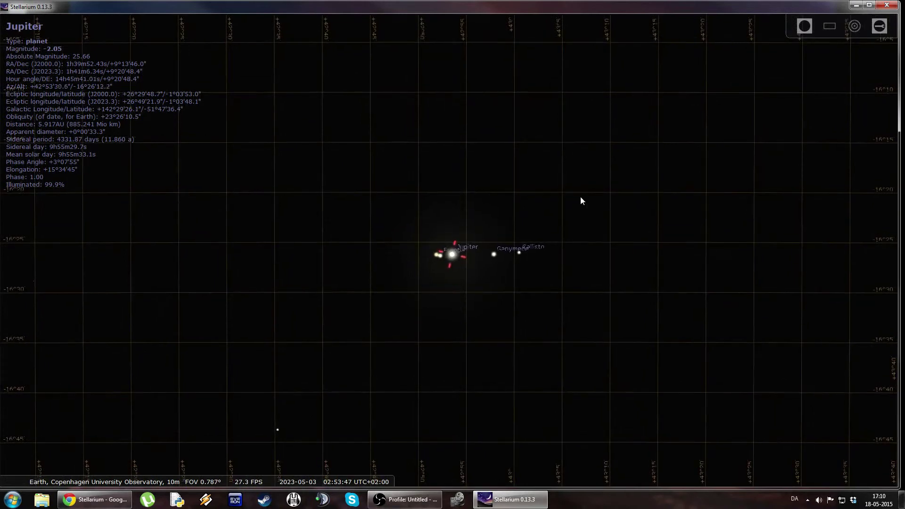
# - Return to a wide view of the sky around Jupiter and show the ground and atmosphere again
pyautogui.scroll(-6, 581, 197)
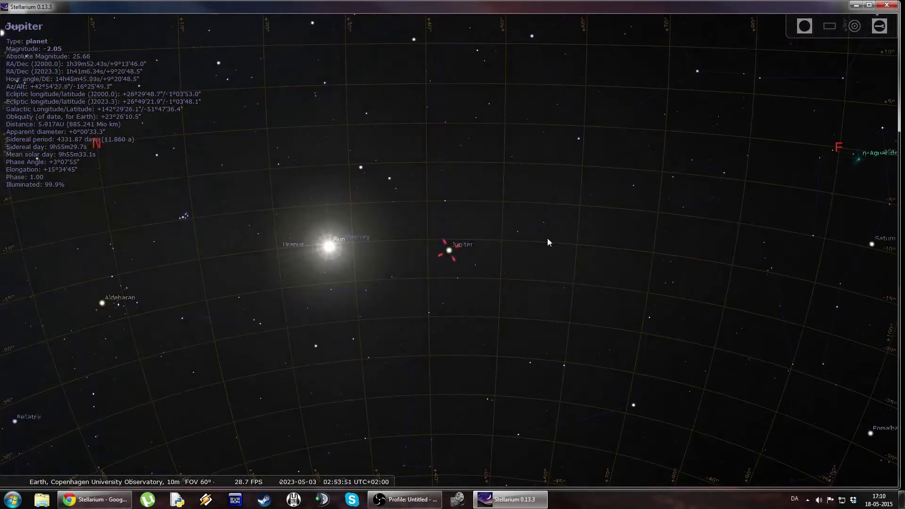
pyautogui.moveTo(497, 312); pyautogui.dragTo(471, 277)
pyautogui.press('space')
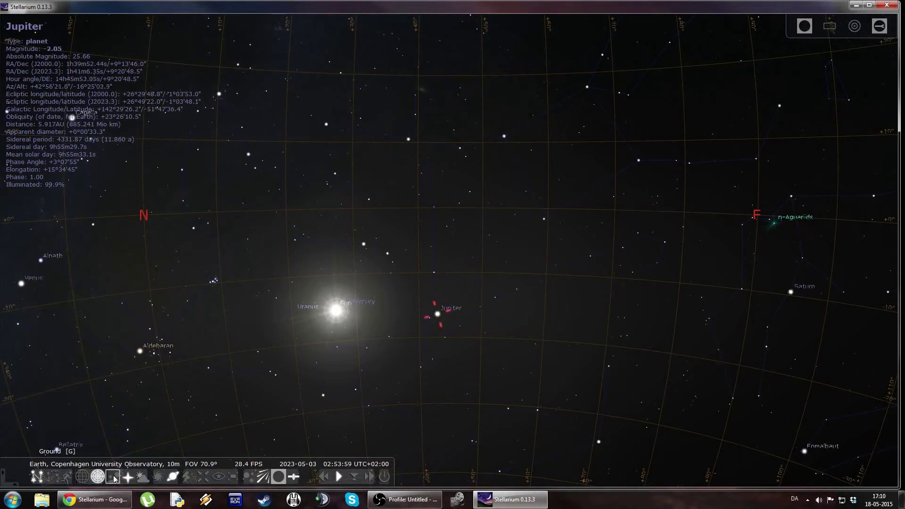
pyautogui.click(113, 477)
pyautogui.click(143, 477)
# - Look over the night sky above the horizon from east through south to west, around Deneb, Altair, the Moon and Arcturus
pyautogui.moveTo(411, 214); pyautogui.dragTo(279, 376)
pyautogui.moveTo(461, 225); pyautogui.dragTo(459, 224)
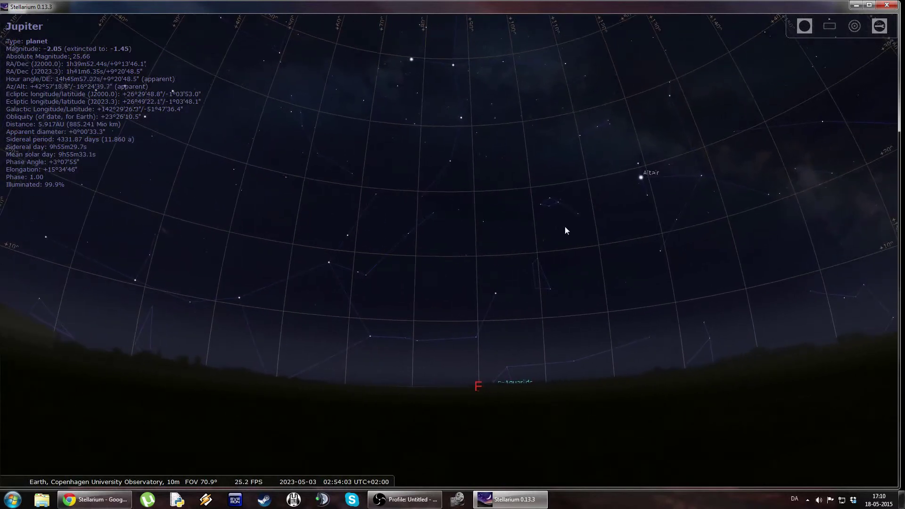
pyautogui.press('Right')
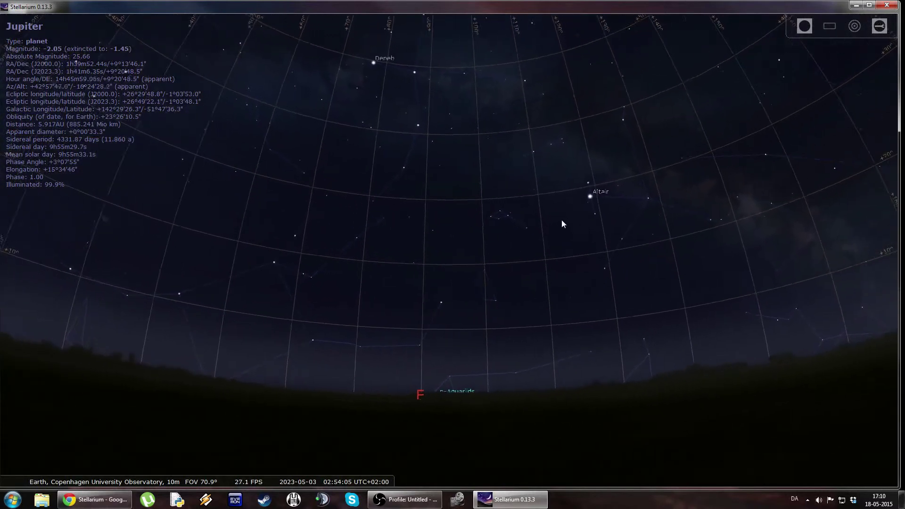
pyautogui.press('Right')
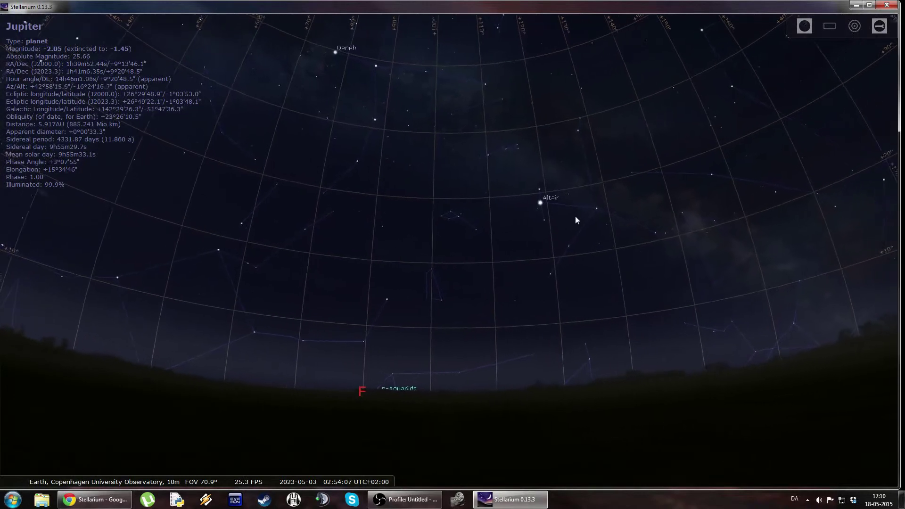
pyautogui.press('Right')
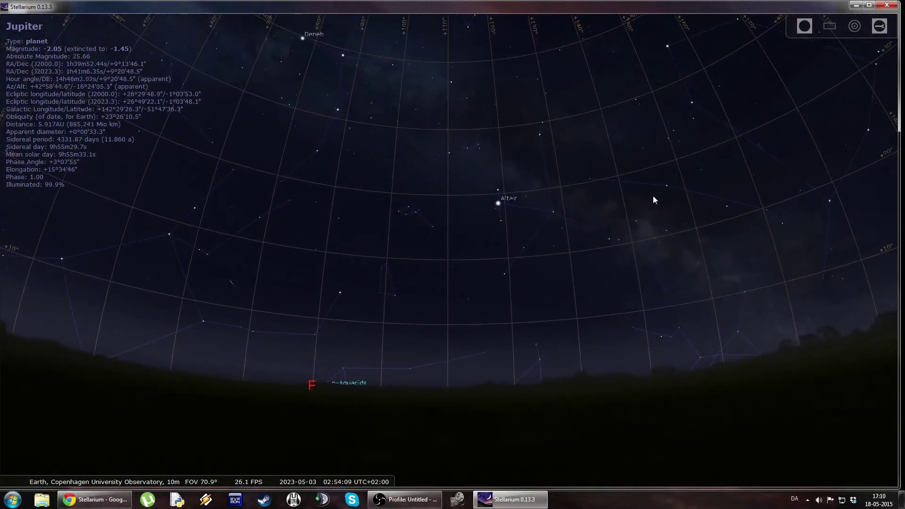
pyautogui.moveTo(654, 199); pyautogui.dragTo(643, 200)
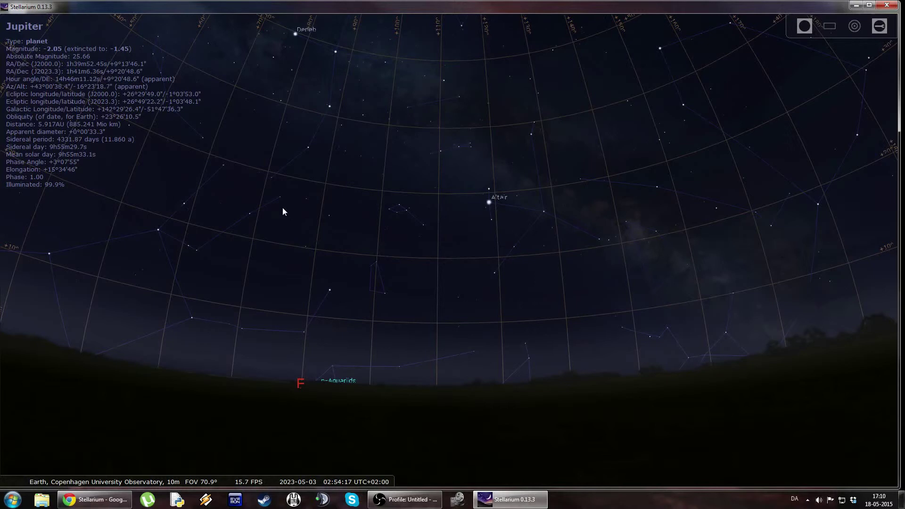
pyautogui.moveTo(283, 208); pyautogui.dragTo(376, 218)
pyautogui.moveTo(314, 207); pyautogui.dragTo(355, 209)
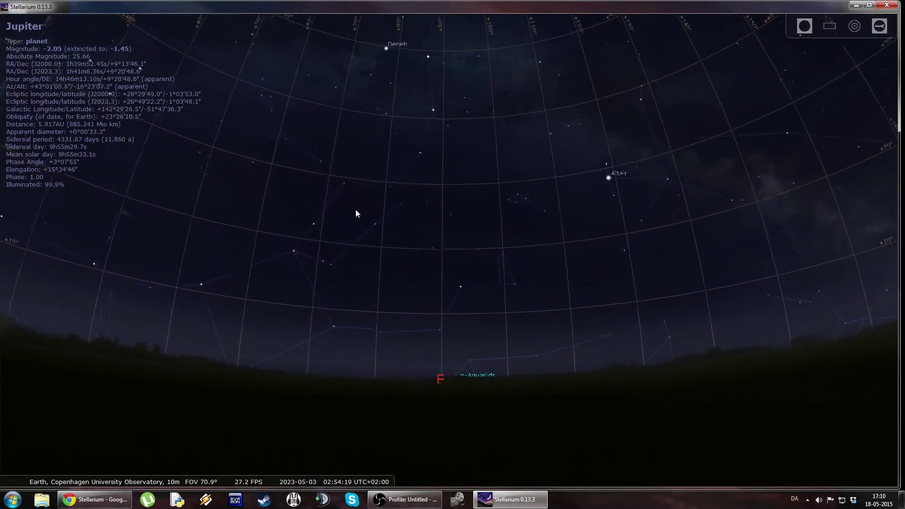
pyautogui.moveTo(473, 103); pyautogui.dragTo(404, 131)
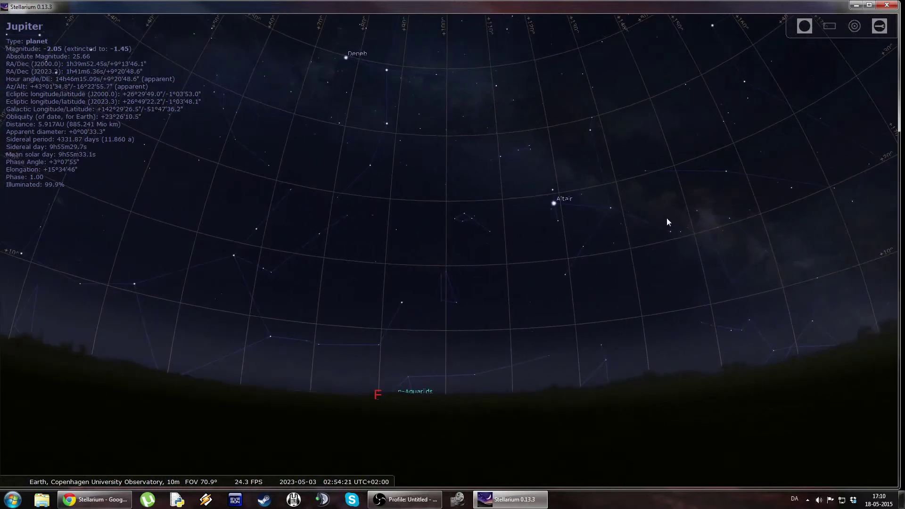
pyautogui.moveTo(703, 214); pyautogui.dragTo(473, 163)
pyautogui.moveTo(648, 199); pyautogui.dragTo(451, 161)
pyautogui.moveTo(721, 196)
pyautogui.mouseDown()
pyautogui.moveTo(646, 183)
pyautogui.moveTo(491, 186)
pyautogui.mouseUp()
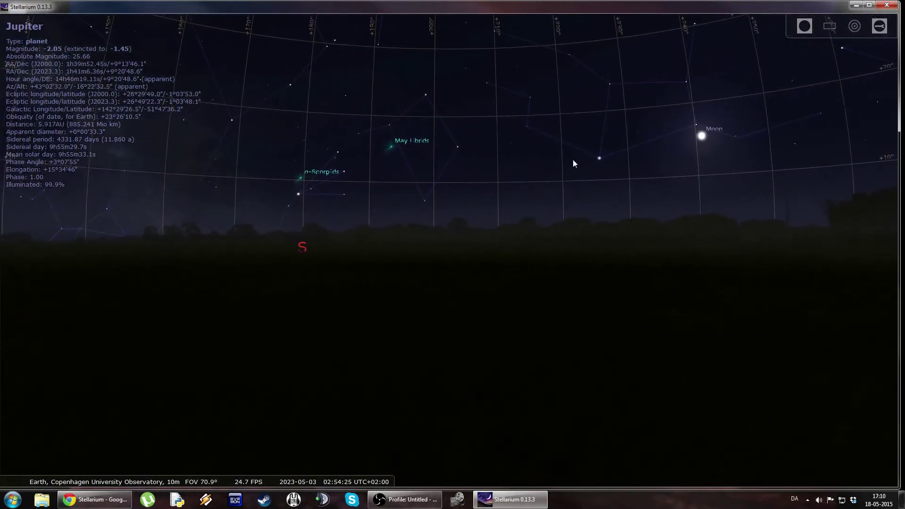
pyautogui.moveTo(739, 167)
pyautogui.mouseDown()
pyautogui.moveTo(651, 178)
pyautogui.moveTo(527, 232)
pyautogui.mouseUp()
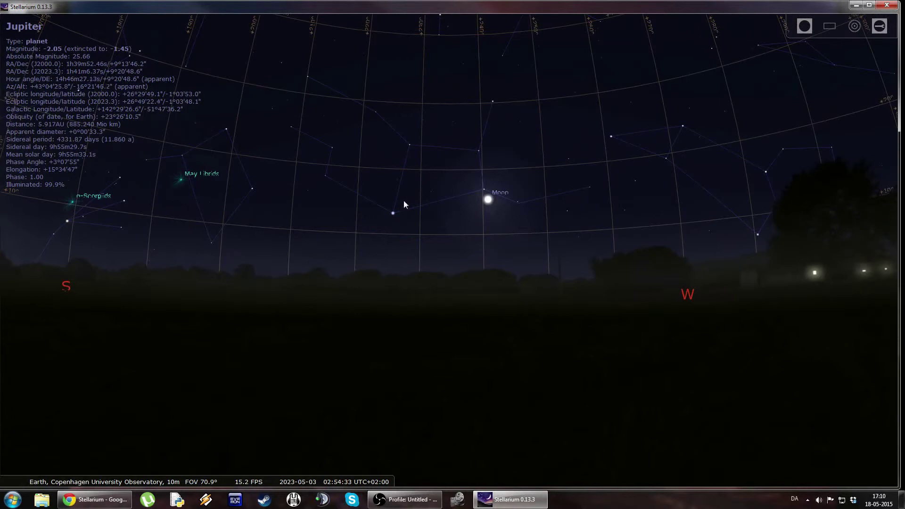
pyautogui.moveTo(328, 132); pyautogui.dragTo(431, 202)
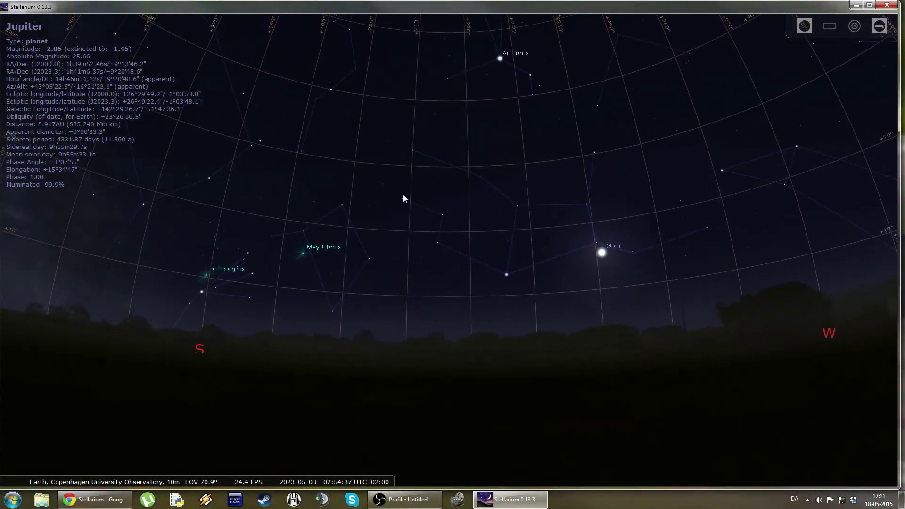